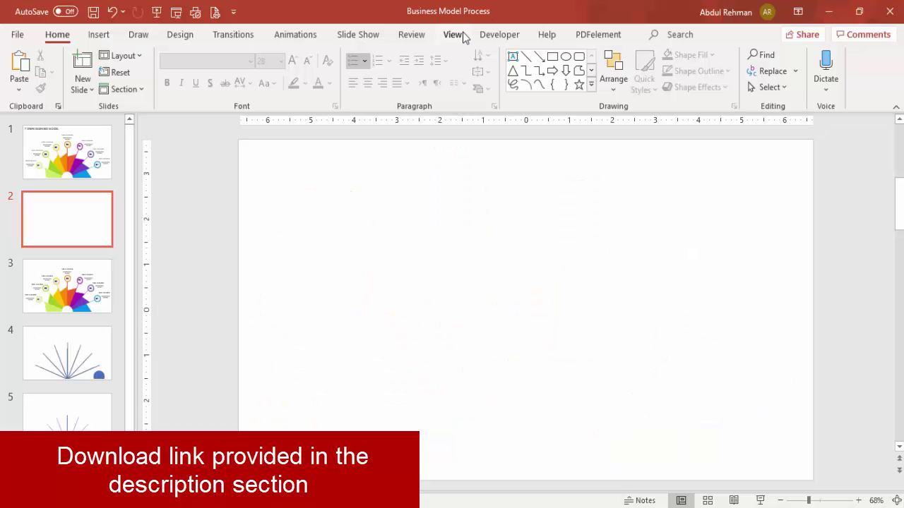
Step: Open the View ribbon on blank slide 2 to reach the display settings
{"action": "left_click", "coordinate": [461, 33]}
Step: Turn on Guides and draw a 16-point star, 3.62 inches square, at the slide centre
{"action": "left_click", "coordinate": [282, 86]}
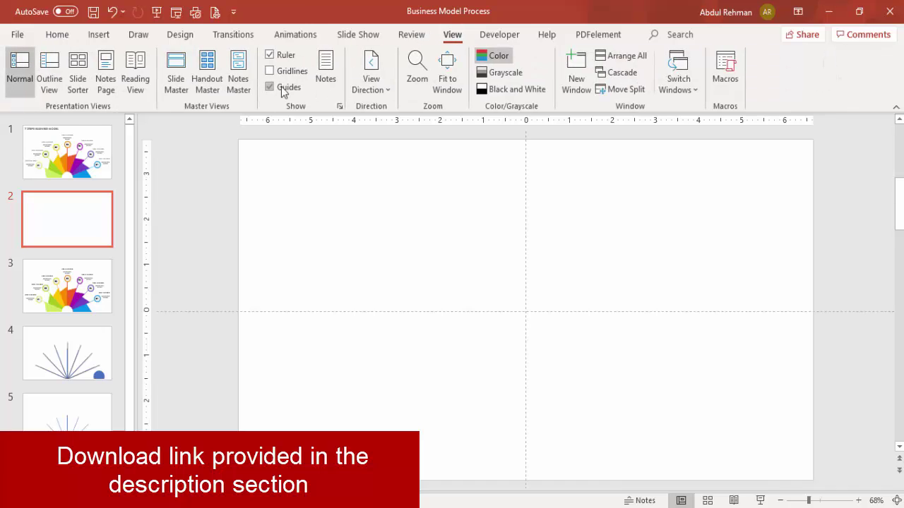
{"action": "left_click", "coordinate": [99, 34]}
{"action": "left_click", "coordinate": [209, 91]}
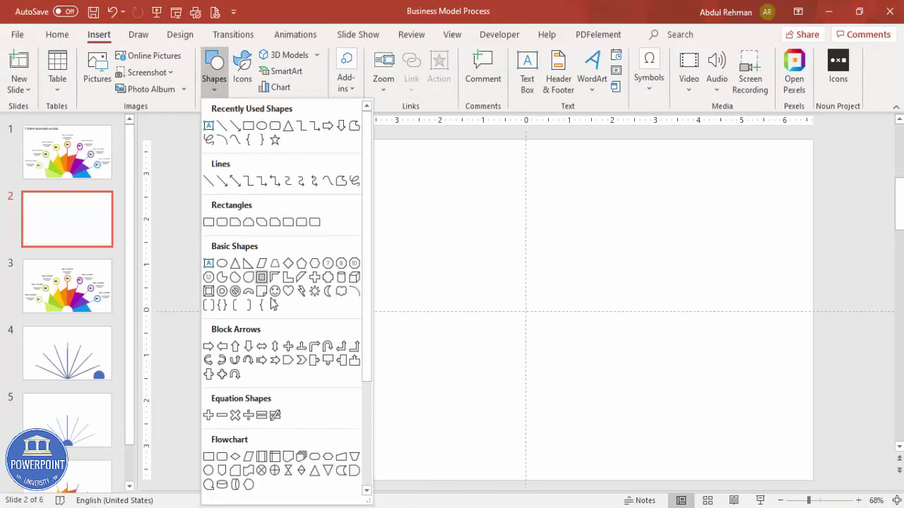
{"action": "scroll", "coordinate": [230, 407], "scroll_direction": "down", "scroll_amount": 5}
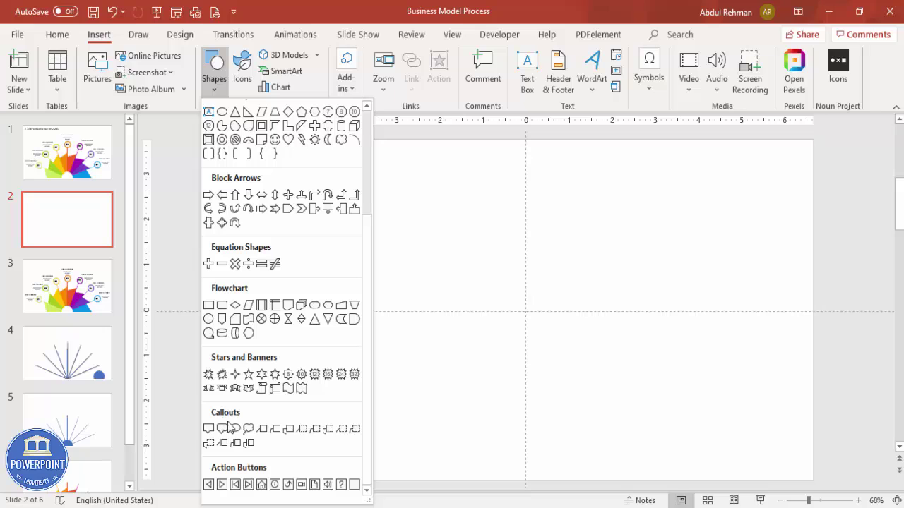
{"action": "left_click", "coordinate": [328, 381]}
{"action": "mouse_move", "coordinate": [455, 244]}
{"action": "left_mouse_down"}
{"action": "mouse_move", "coordinate": [557, 359]}
{"action": "mouse_move", "coordinate": [607, 397]}
{"action": "left_mouse_up"}
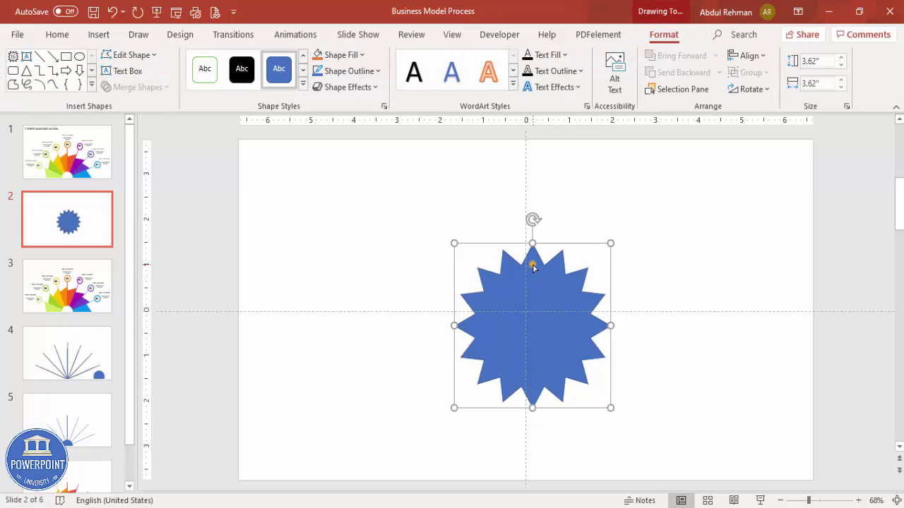
Step: Thin the star's points into spokes, enlarge it to 9.47 inches, and centre it on the bottom edge
{"action": "left_click_drag", "start_coordinate": [534, 267], "coordinate": [533, 326]}
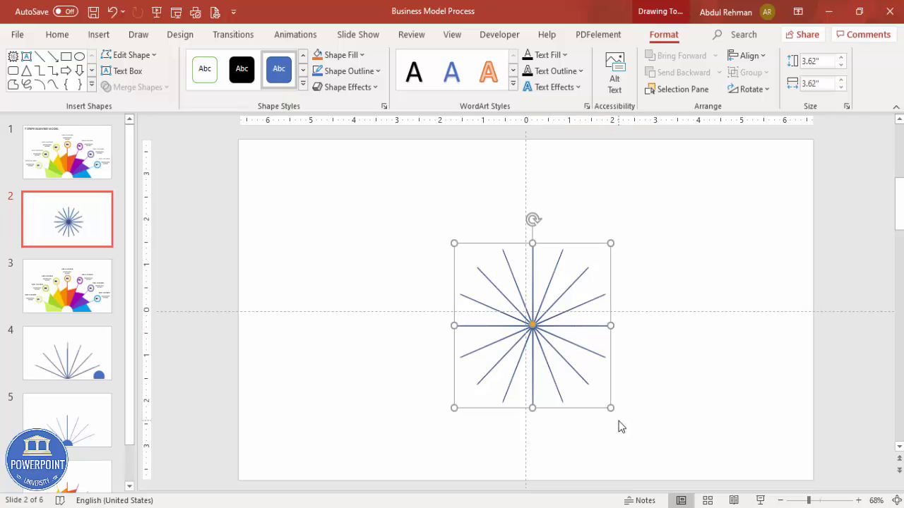
{"action": "left_click_drag", "start_coordinate": [610, 408], "coordinate": [678, 476]}
{"action": "left_click_drag", "start_coordinate": [441, 234], "coordinate": [349, 137]}
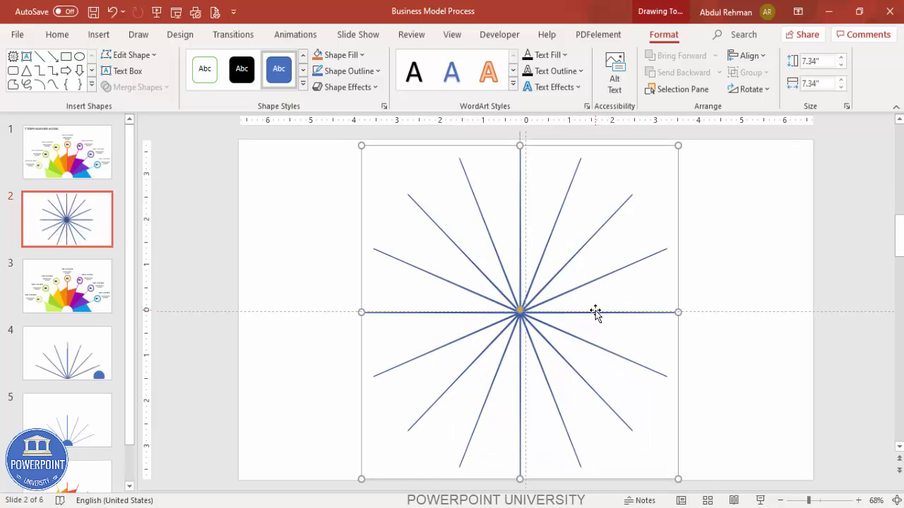
{"action": "left_click_drag", "start_coordinate": [599, 328], "coordinate": [598, 480]}
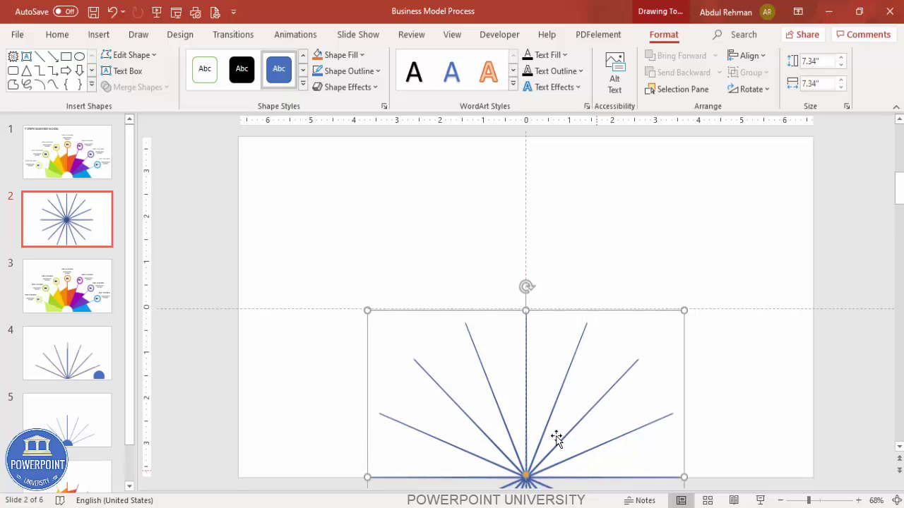
{"action": "left_click_drag", "start_coordinate": [368, 311], "coordinate": [276, 214]}
{"action": "left_click_drag", "start_coordinate": [505, 403], "coordinate": [551, 454]}
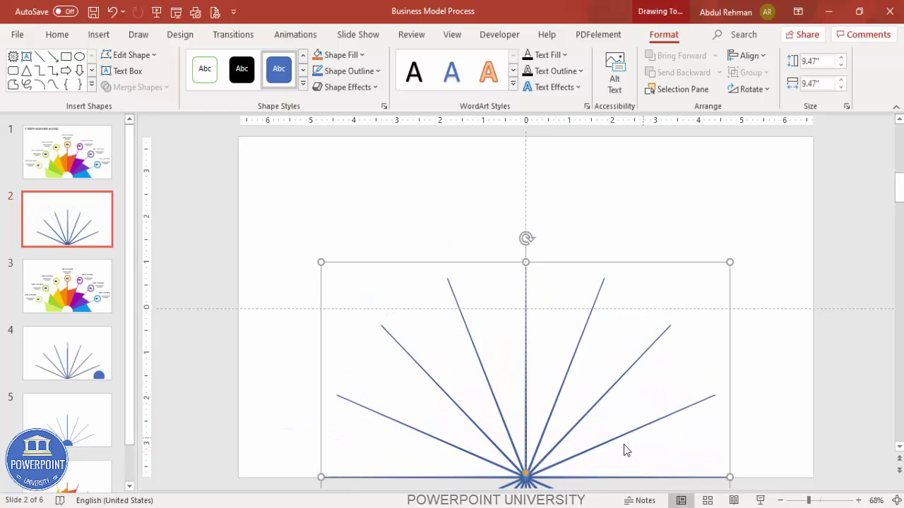
Step: Change the star burst's outline colour from blue to light grey
{"action": "left_click", "coordinate": [744, 380]}
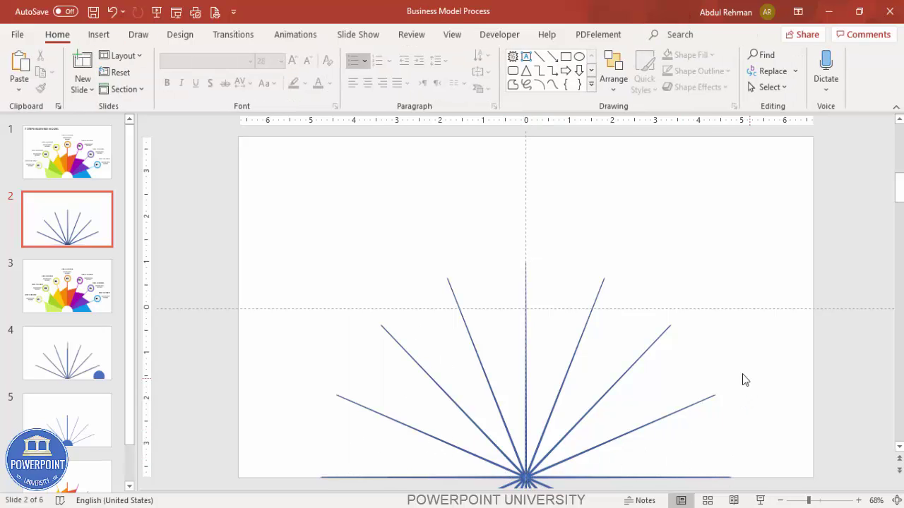
{"action": "left_click", "coordinate": [455, 295]}
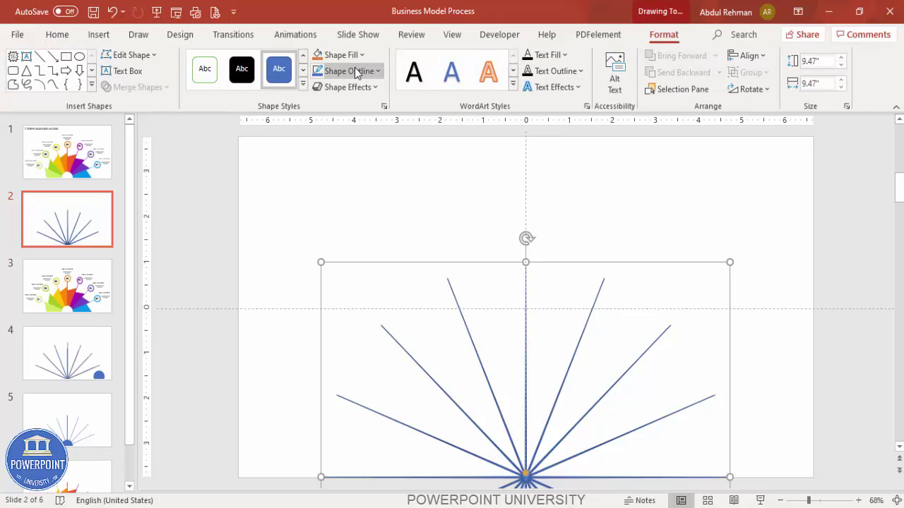
{"action": "left_click", "coordinate": [361, 72]}
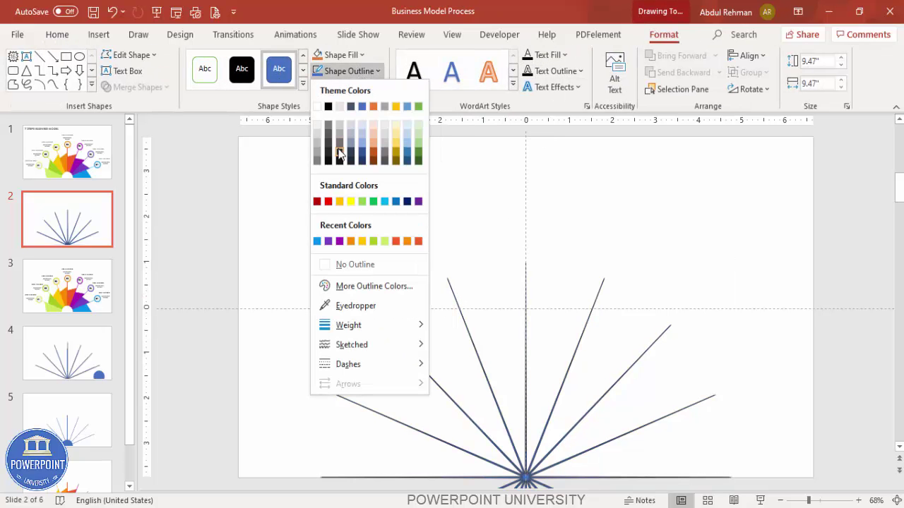
{"action": "left_click", "coordinate": [317, 147]}
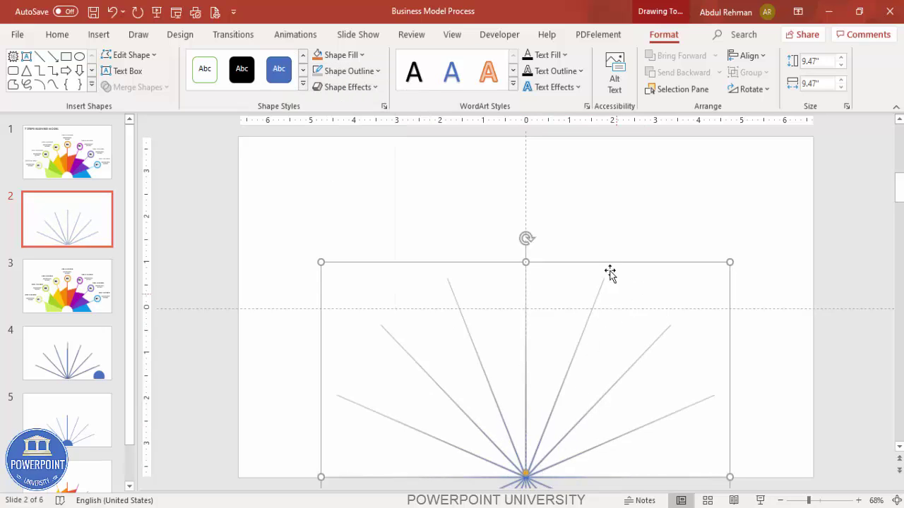
{"action": "left_click", "coordinate": [601, 230]}
Step: Draw a tall thin rectangle bar with no outline
{"action": "left_click", "coordinate": [99, 34]}
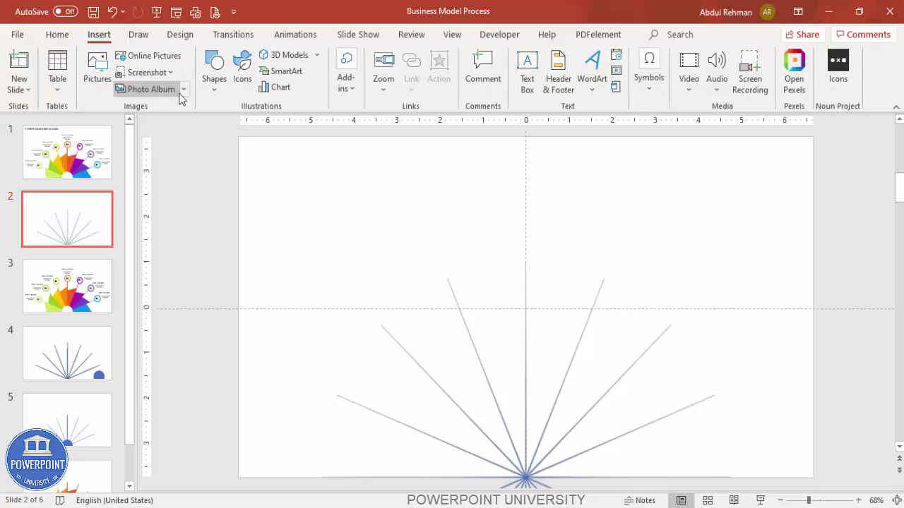
{"action": "left_click", "coordinate": [212, 78]}
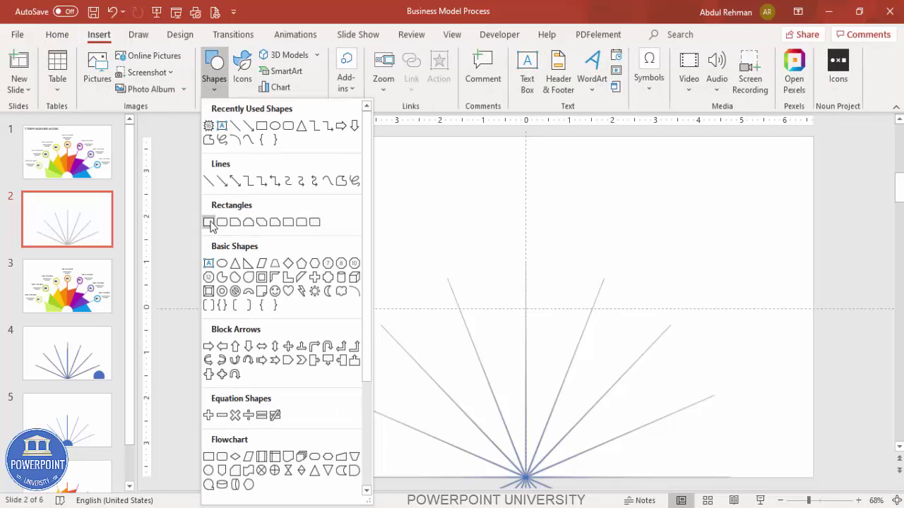
{"action": "left_click", "coordinate": [210, 222]}
{"action": "left_click_drag", "start_coordinate": [320, 210], "coordinate": [323, 471]}
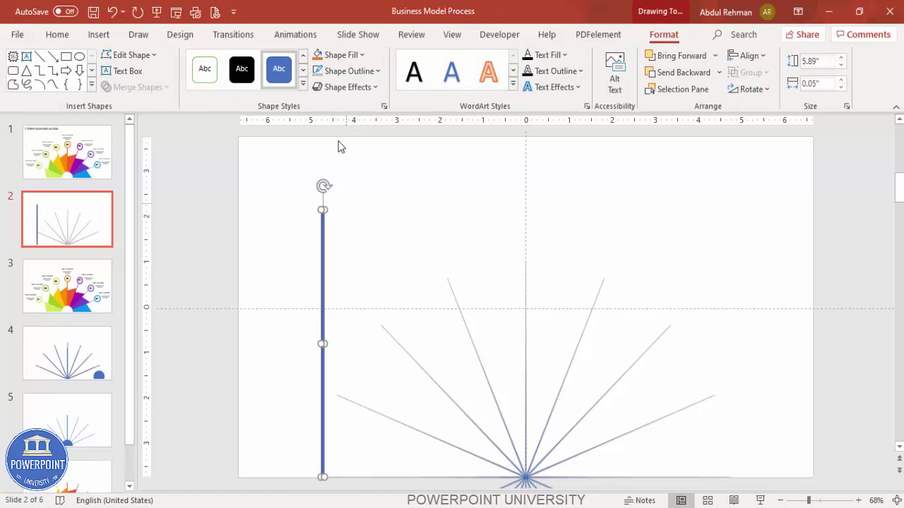
{"action": "left_click", "coordinate": [368, 71]}
{"action": "left_click", "coordinate": [366, 264]}
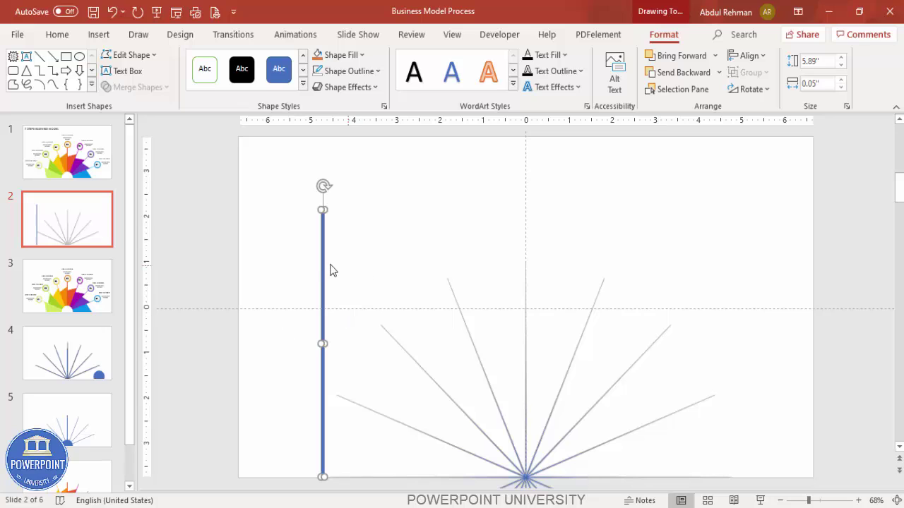
Step: Move the bar onto the centre guide, shorten it to 5.3 inches, and seat it on the centre spoke
{"action": "left_click_drag", "start_coordinate": [322, 257], "coordinate": [525, 257]}
{"action": "left_click", "coordinate": [841, 65]}
{"action": "left_click", "coordinate": [840, 65]}
{"action": "left_click", "coordinate": [840, 65]}
{"action": "left_click", "coordinate": [840, 65]}
{"action": "left_click", "coordinate": [840, 65]}
{"action": "left_click", "coordinate": [840, 65]}
{"action": "left_click_drag", "start_coordinate": [527, 254], "coordinate": [525, 282]}
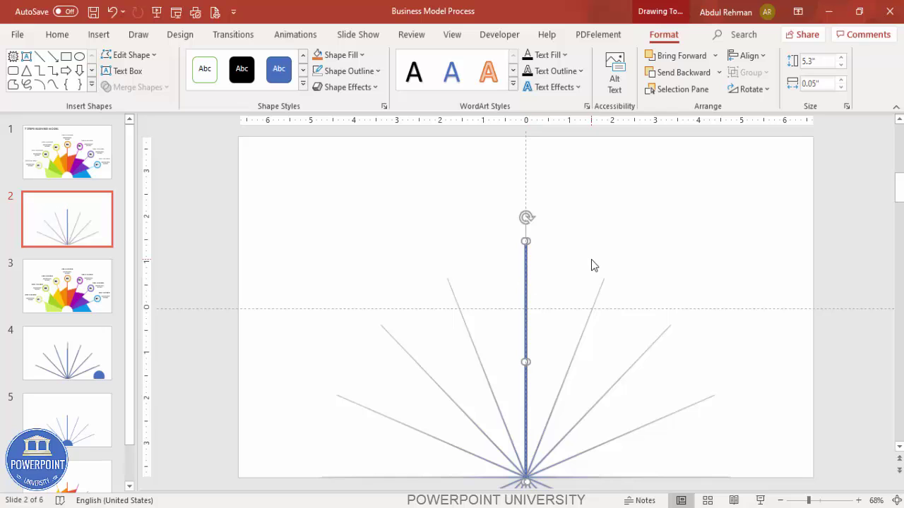
{"action": "scroll", "coordinate": [565, 274], "scroll_direction": "down", "scroll_amount": 3}
Step: Copy the centre bar and tilt the copy right onto the first spoke beside it
{"action": "left_click_drag", "start_coordinate": [531, 246], "coordinate": [580, 248]}
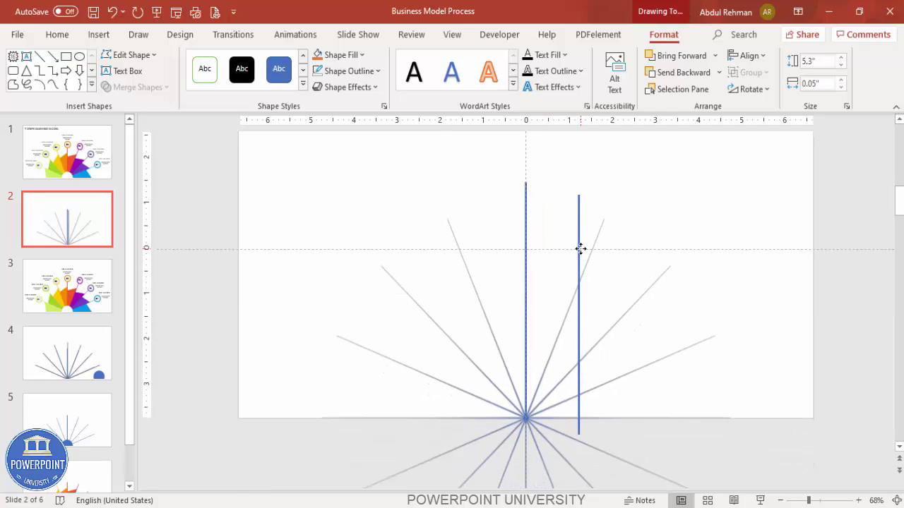
{"action": "left_click_drag", "start_coordinate": [577, 170], "coordinate": [633, 184]}
{"action": "left_click_drag", "start_coordinate": [611, 228], "coordinate": [609, 221]}
{"action": "left_click_drag", "start_coordinate": [631, 176], "coordinate": [627, 176]}
{"action": "left_click_drag", "start_coordinate": [593, 268], "coordinate": [589, 258]}
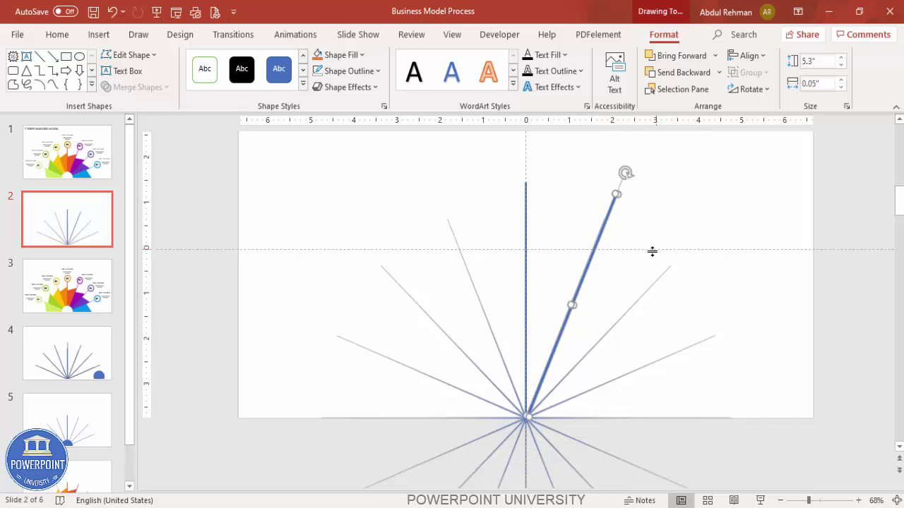
Step: Duplicate the slanted bar twice, rotating the copies onto the next two right-hand spokes
{"action": "key", "text": "ctrl+d"}
{"action": "left_click_drag", "start_coordinate": [670, 177], "coordinate": [660, 269]}
{"action": "left_click", "coordinate": [696, 226]}
{"action": "left_click", "coordinate": [659, 258]}
{"action": "left_click_drag", "start_coordinate": [702, 229], "coordinate": [706, 233]}
{"action": "left_click_drag", "start_coordinate": [677, 261], "coordinate": [677, 260]}
{"action": "key", "text": "ctrl+d"}
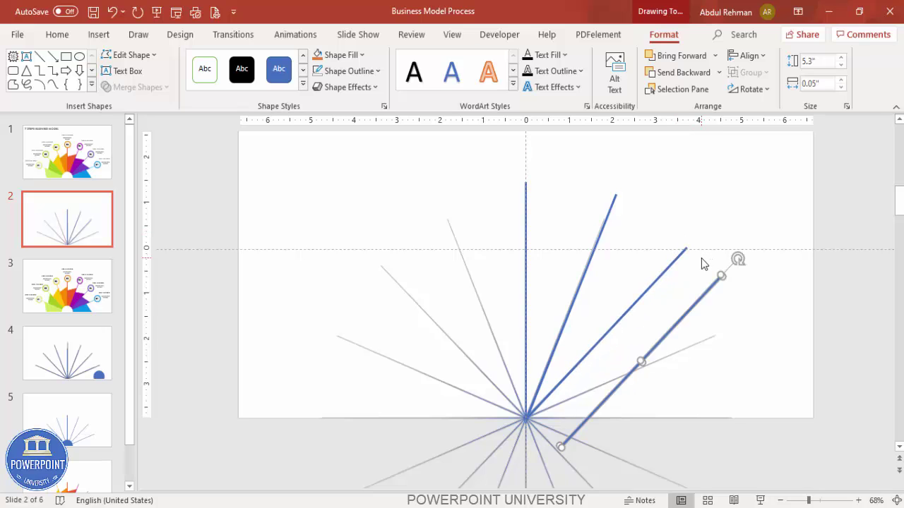
{"action": "left_click_drag", "start_coordinate": [735, 259], "coordinate": [726, 329]}
{"action": "left_click", "coordinate": [726, 330]}
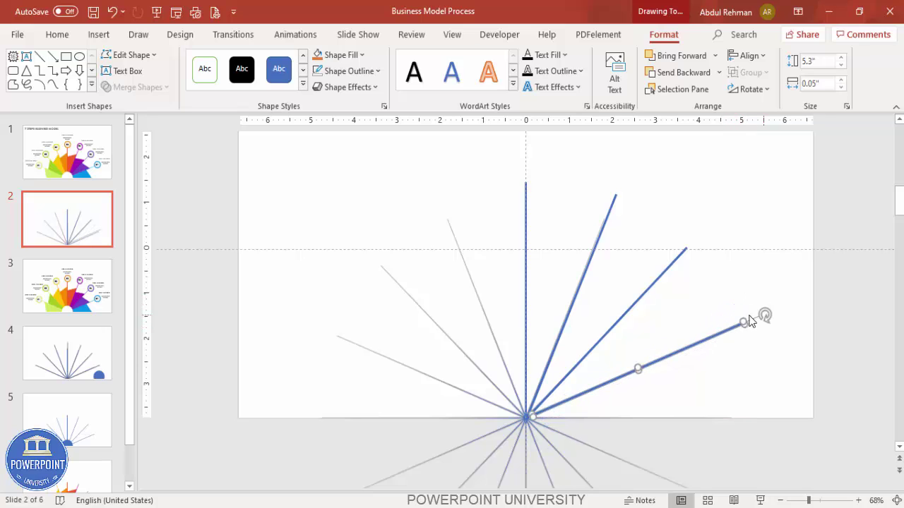
Step: Copy the vertical centre bar and tilt it left onto the spoke left of centre
{"action": "left_click", "coordinate": [524, 210]}
{"action": "left_click", "coordinate": [526, 186]}
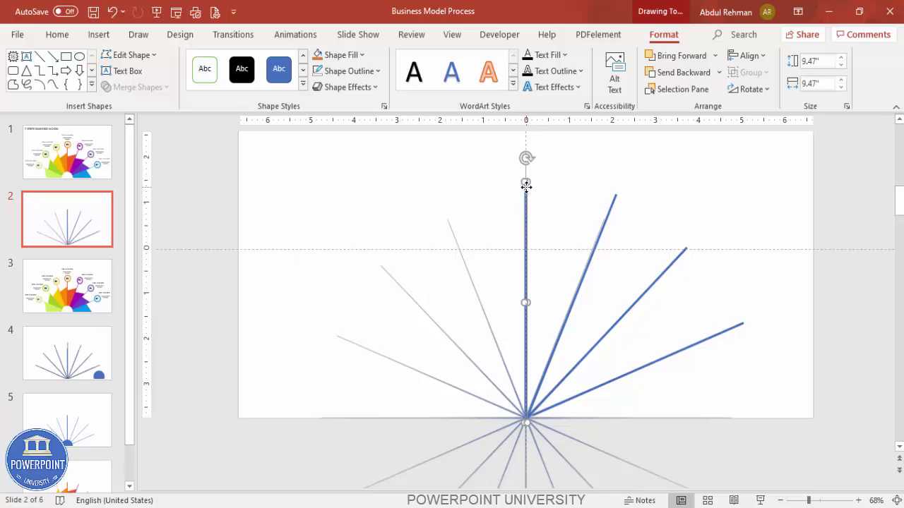
{"action": "mouse_move", "coordinate": [527, 191]}
{"action": "left_mouse_down"}
{"action": "mouse_move", "coordinate": [483, 200]}
{"action": "mouse_move", "coordinate": [524, 188]}
{"action": "left_mouse_up"}
{"action": "left_click_drag", "start_coordinate": [525, 150], "coordinate": [466, 162]}
{"action": "left_click_drag", "start_coordinate": [485, 218], "coordinate": [455, 223]}
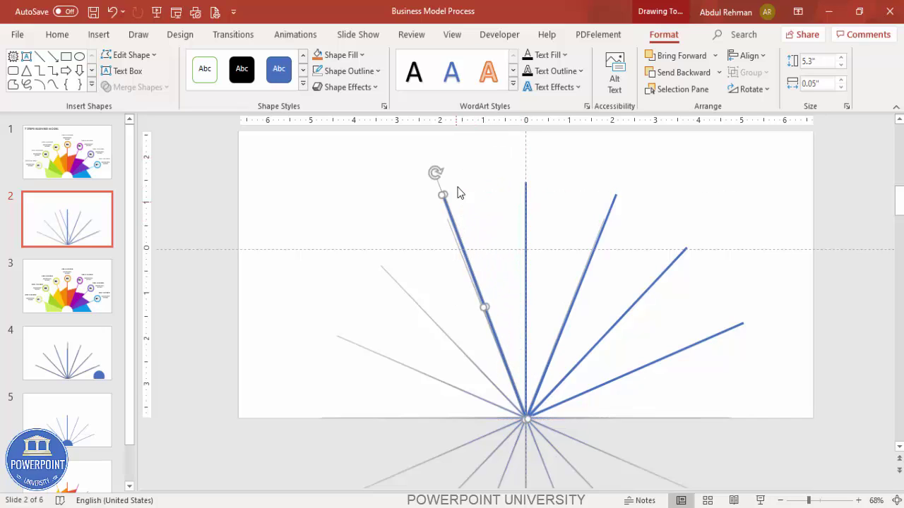
{"action": "left_click_drag", "start_coordinate": [436, 174], "coordinate": [433, 177]}
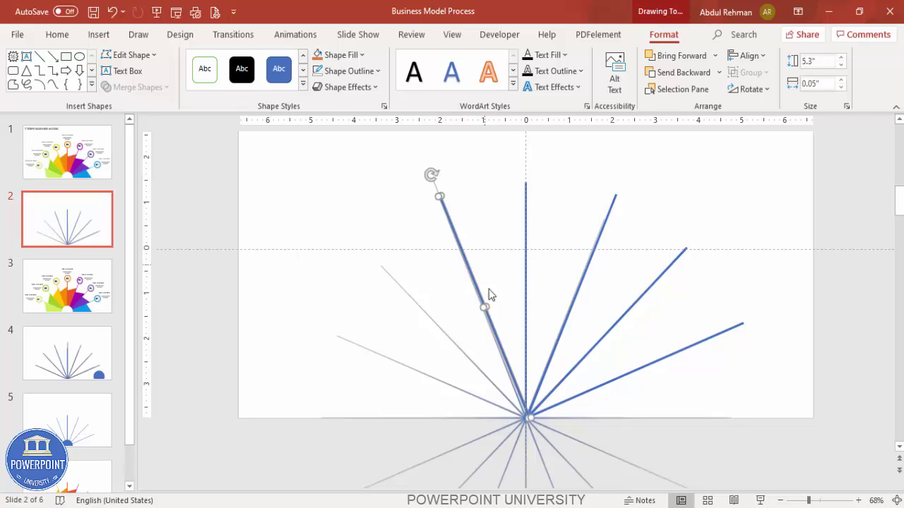
{"action": "left_click", "coordinate": [556, 364]}
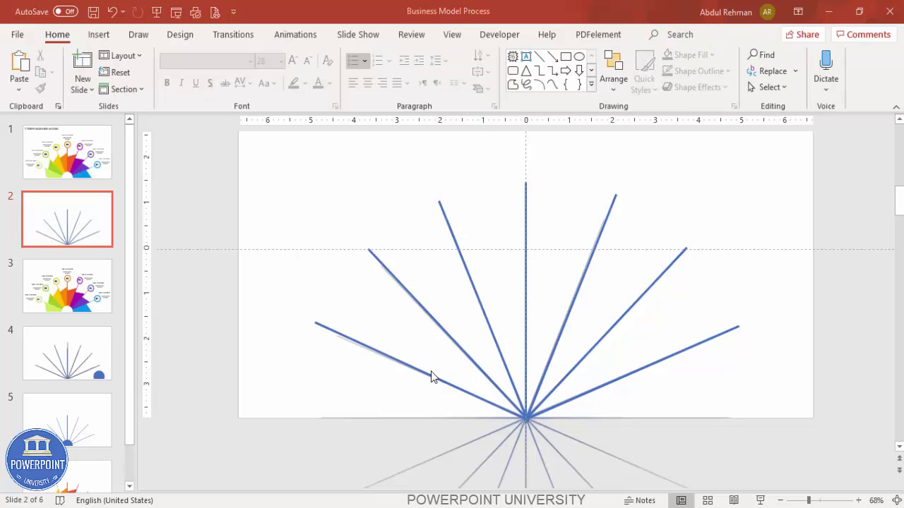
Step: Select the grey star burst behind the bars and delete it
{"action": "left_click", "coordinate": [526, 455]}
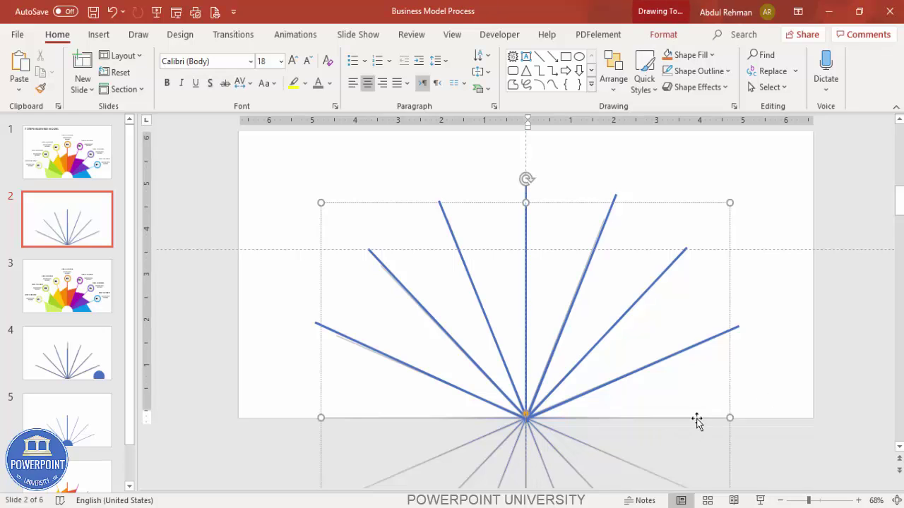
{"action": "key", "text": "ctrl+z"}
{"action": "key", "text": "ctrl+y"}
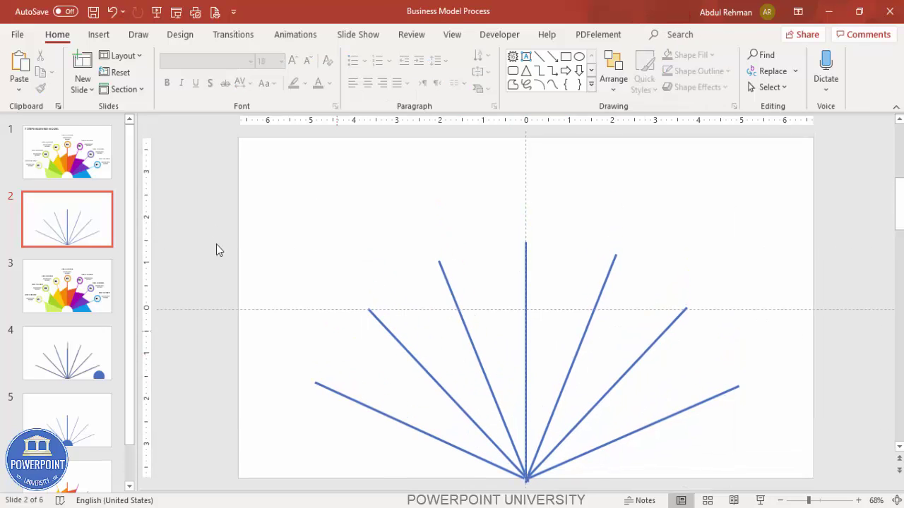
{"action": "left_click", "coordinate": [96, 35]}
Step: Draw a 1.77-inch circle centred where the bars meet at the bottom centre
{"action": "left_click", "coordinate": [224, 87]}
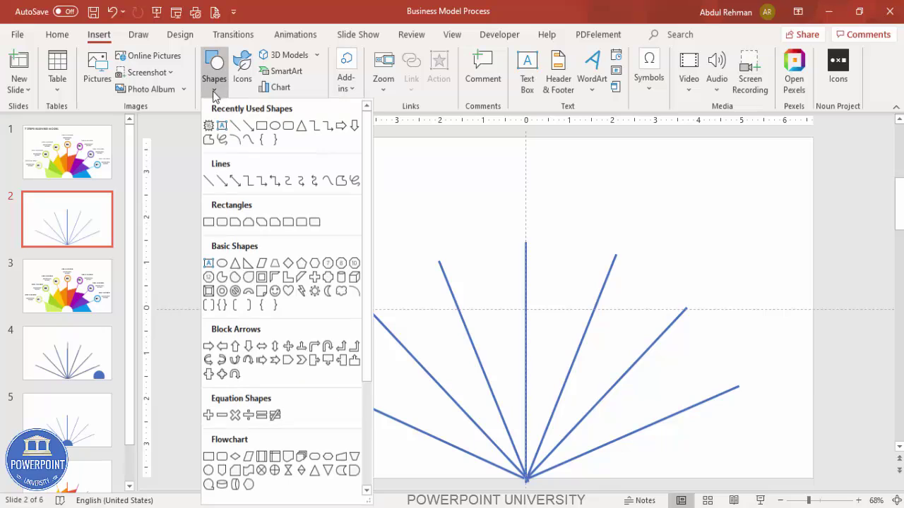
{"action": "left_click", "coordinate": [223, 264]}
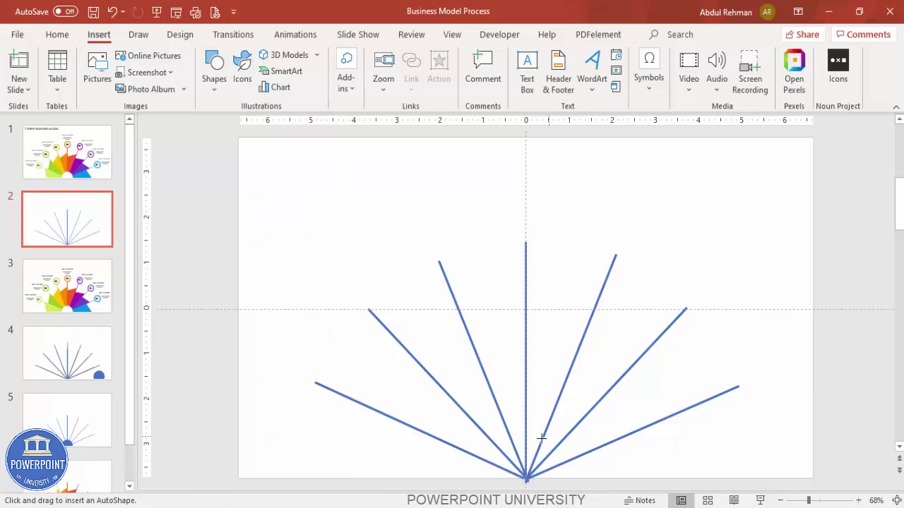
{"action": "left_click_drag", "start_coordinate": [487, 435], "coordinate": [559, 491]}
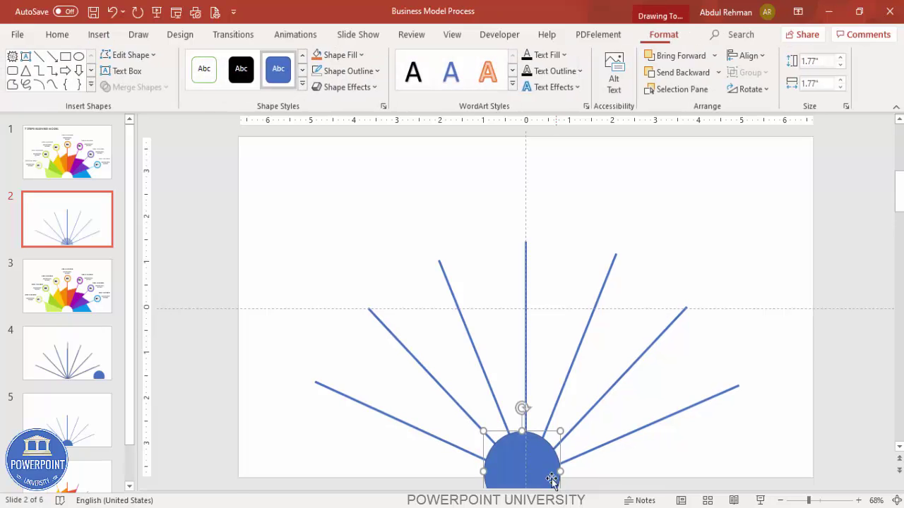
{"action": "left_click_drag", "start_coordinate": [539, 462], "coordinate": [542, 466]}
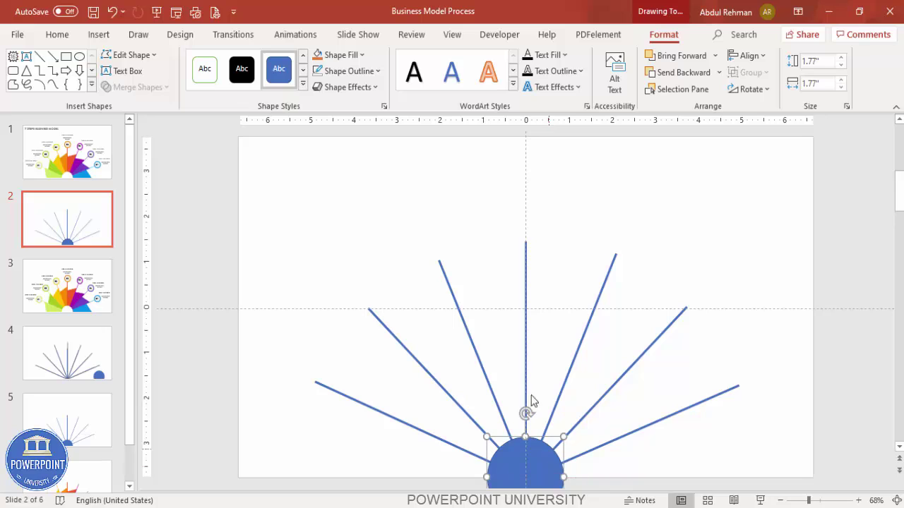
Step: Remove the half-circle's outline
{"action": "left_click", "coordinate": [347, 71]}
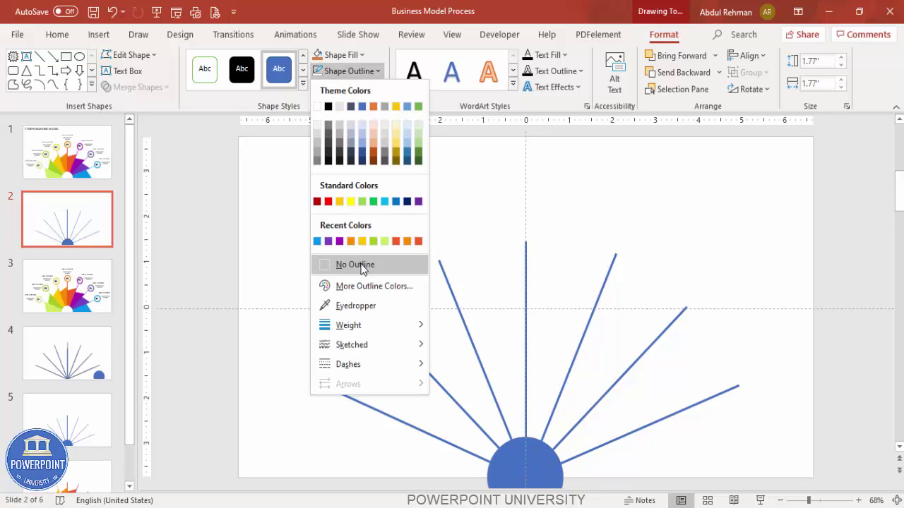
{"action": "left_click", "coordinate": [362, 267]}
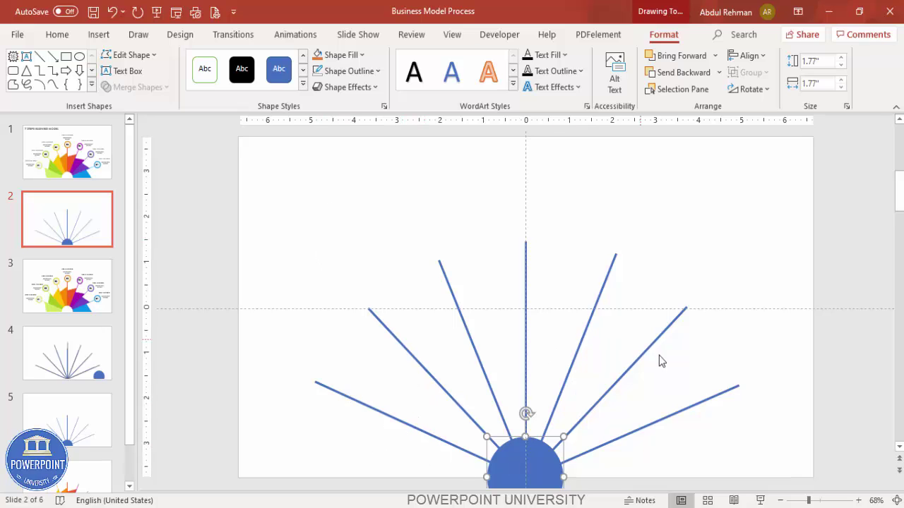
{"action": "left_click", "coordinate": [565, 205]}
Step: Draw a trapezoid on the slide
{"action": "left_click", "coordinate": [99, 35]}
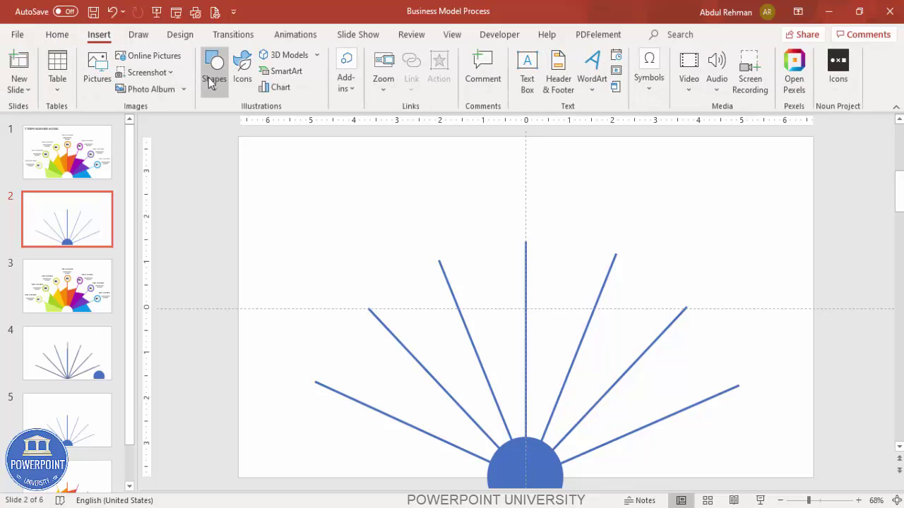
{"action": "left_click", "coordinate": [210, 78]}
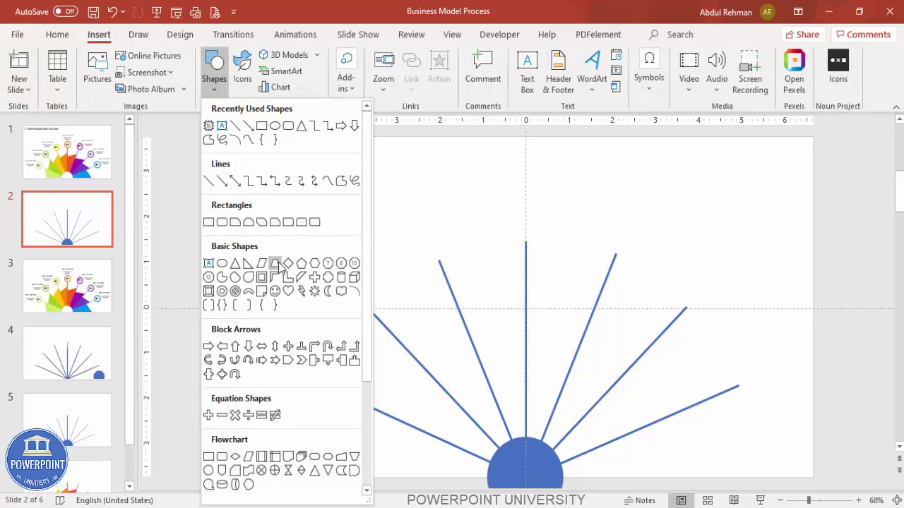
{"action": "left_click", "coordinate": [275, 263]}
{"action": "left_click_drag", "start_coordinate": [329, 257], "coordinate": [417, 423]}
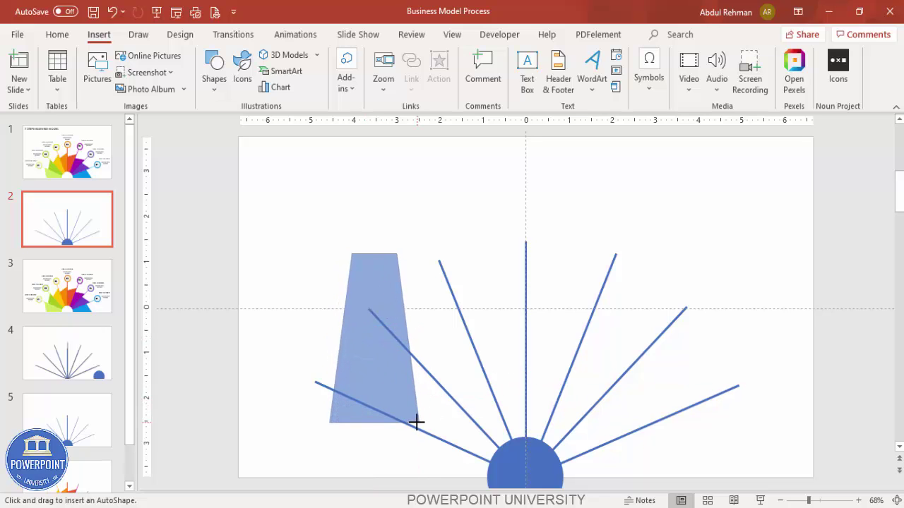
Step: Rotate the trapezoid into the fan's leftmost wedge, narrow end at the half-circle, and open Format Shape
{"action": "left_click_drag", "start_coordinate": [373, 228], "coordinate": [448, 381]}
{"action": "left_click_drag", "start_coordinate": [391, 347], "coordinate": [424, 444]}
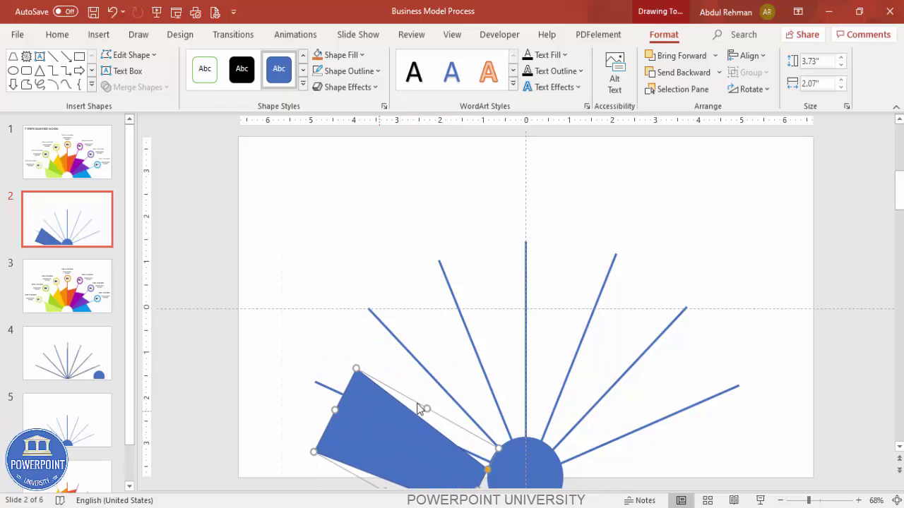
{"action": "scroll", "coordinate": [424, 417], "scroll_direction": "down", "scroll_amount": 1}
{"action": "left_click_drag", "start_coordinate": [498, 486], "coordinate": [505, 444]}
{"action": "left_click_drag", "start_coordinate": [422, 433], "coordinate": [428, 439]}
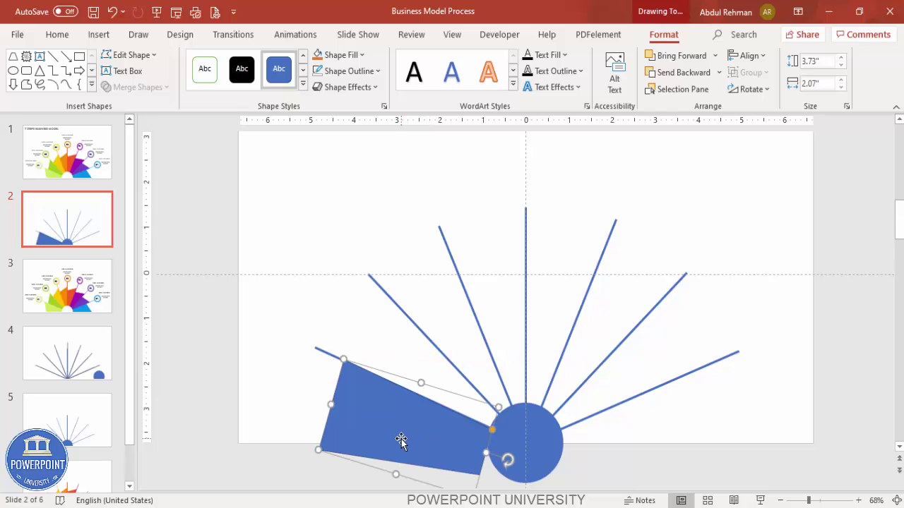
{"action": "right_click", "coordinate": [426, 440]}
{"action": "left_click", "coordinate": [479, 410]}
Step: Set the trapezoid wedge's fill transparency to 32%
{"action": "left_click", "coordinate": [732, 209]}
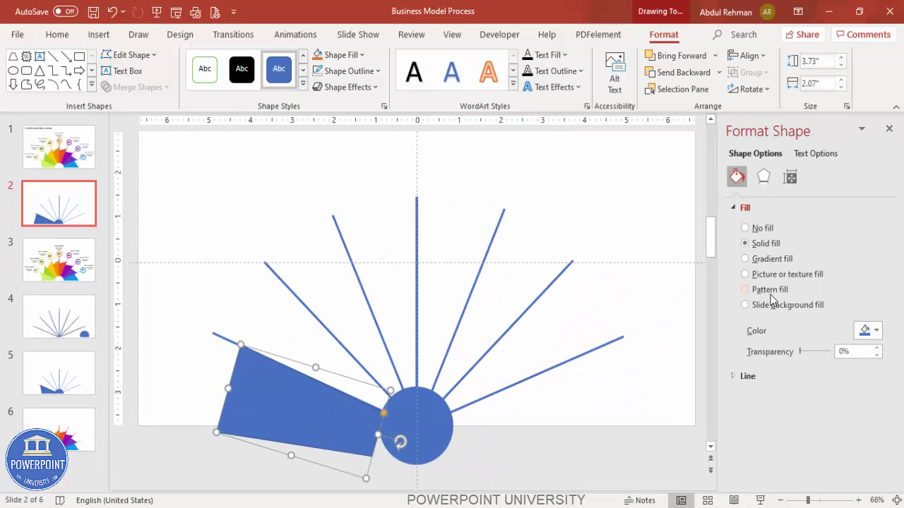
{"action": "left_click_drag", "start_coordinate": [801, 351], "coordinate": [811, 353]}
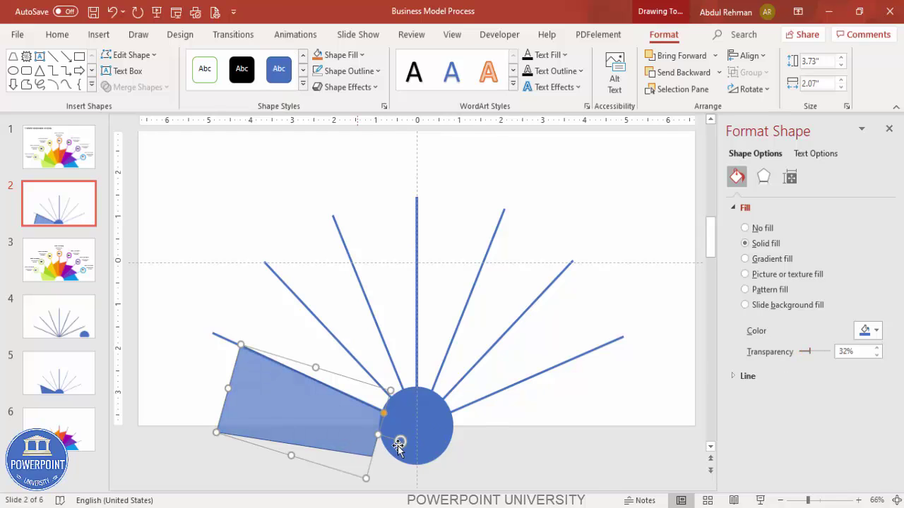
{"action": "left_click", "coordinate": [517, 446]}
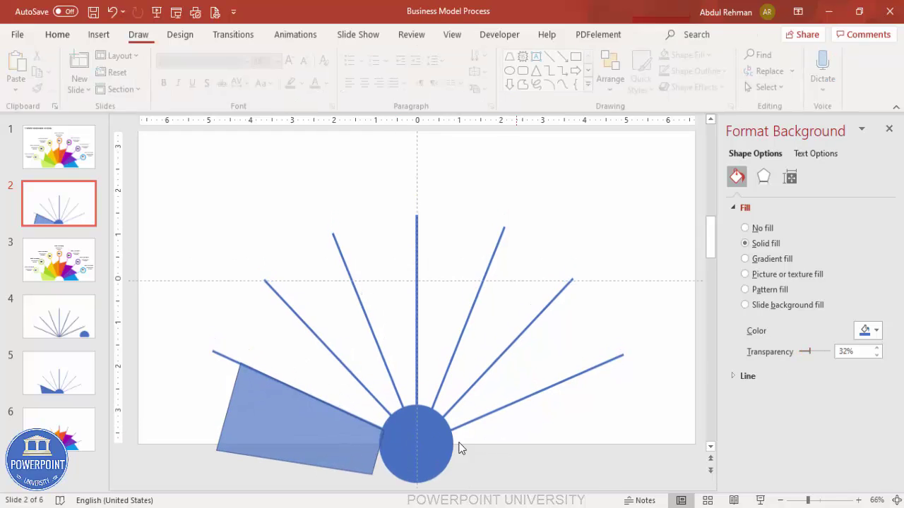
{"action": "left_click", "coordinate": [260, 408]}
Step: Remove the trapezoid wedge's outline
{"action": "left_click", "coordinate": [376, 71]}
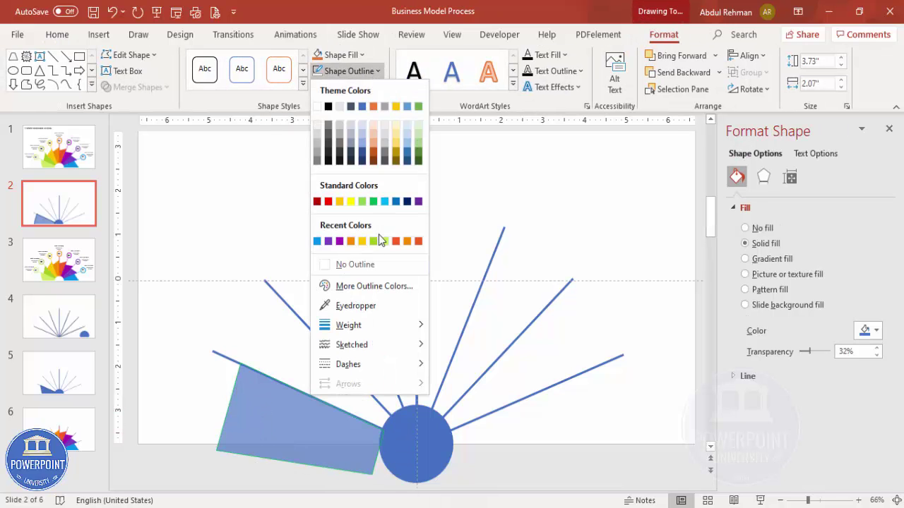
{"action": "left_click", "coordinate": [371, 266]}
{"action": "right_click", "coordinate": [262, 409]}
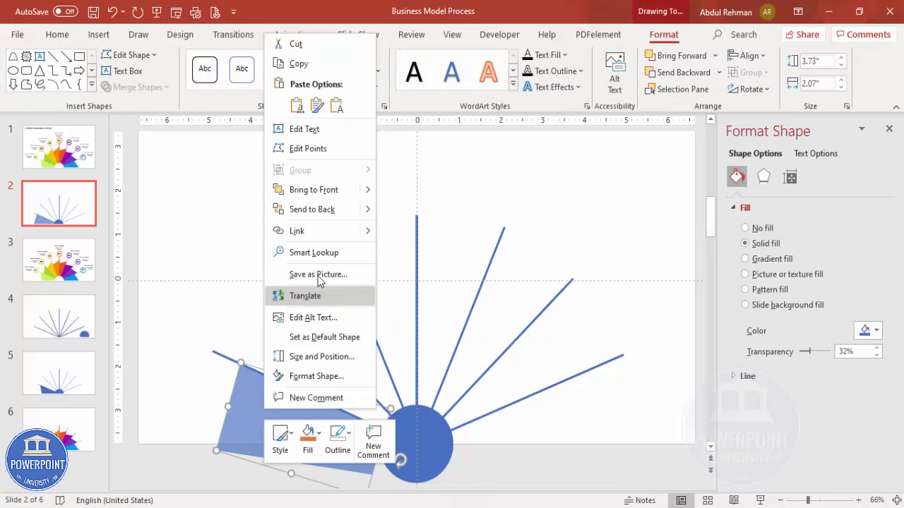
Step: Pull the translucent wedge's lower-left vertex inward, reshaping it to 3.73" by 1.69"
{"action": "left_click", "coordinate": [303, 148]}
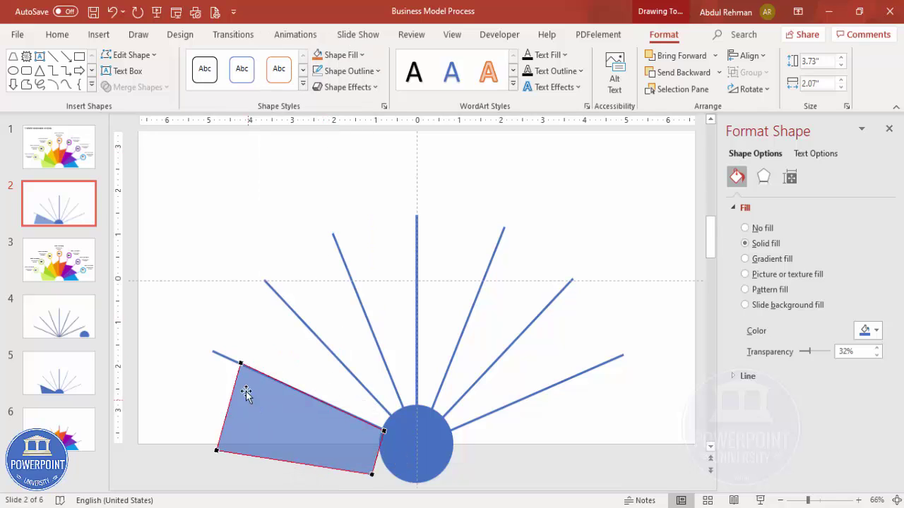
{"action": "left_click_drag", "start_coordinate": [217, 452], "coordinate": [259, 449]}
{"action": "left_click_drag", "start_coordinate": [259, 449], "coordinate": [262, 448]}
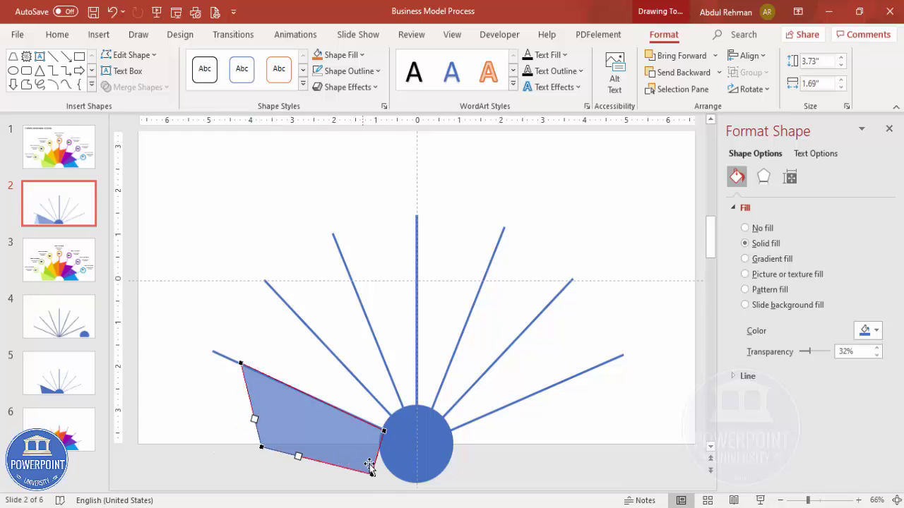
{"action": "left_click", "coordinate": [475, 463]}
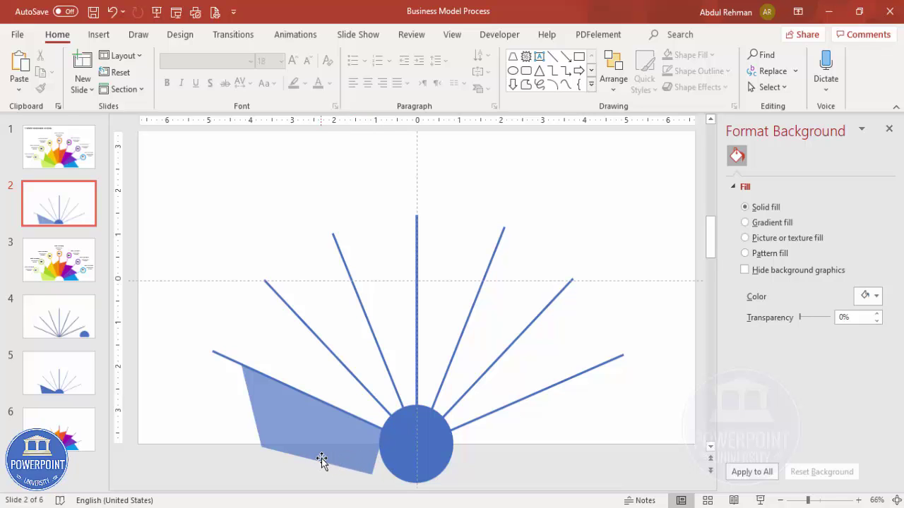
Step: Draw a rectangle covering the area just below the slide's bottom edge
{"action": "left_click", "coordinate": [99, 34]}
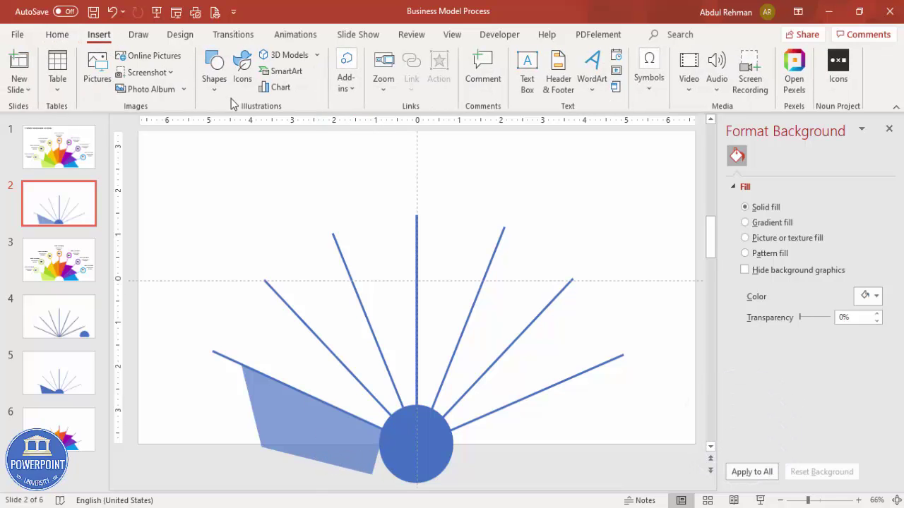
{"action": "left_click", "coordinate": [209, 92]}
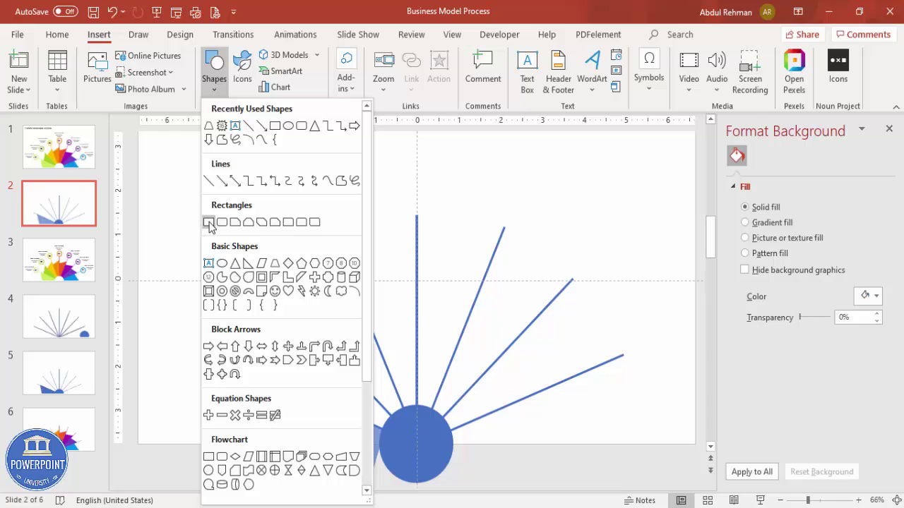
{"action": "left_click", "coordinate": [209, 223]}
{"action": "left_click_drag", "start_coordinate": [234, 444], "coordinate": [417, 503]}
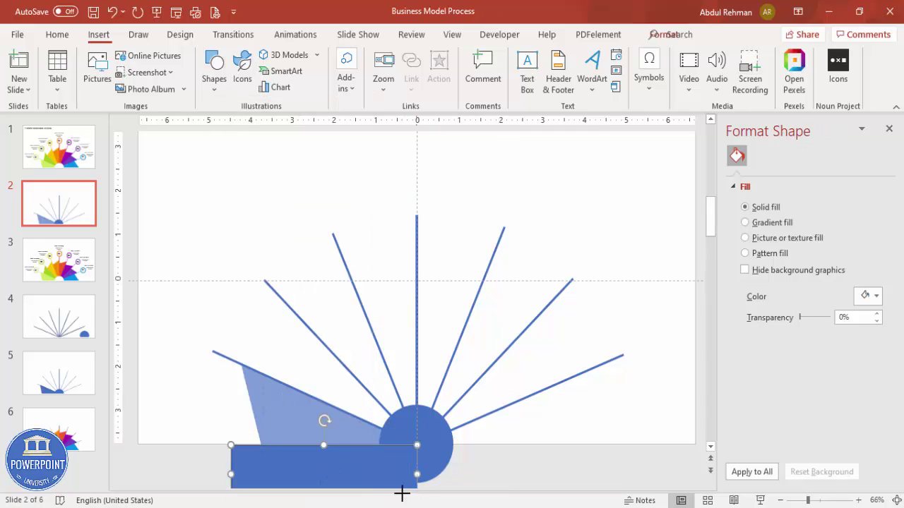
Step: Subtract the rectangle from the wedge so it ends flat at the slide edge, now 3.73" by 1.66"
{"action": "left_click", "coordinate": [264, 397]}
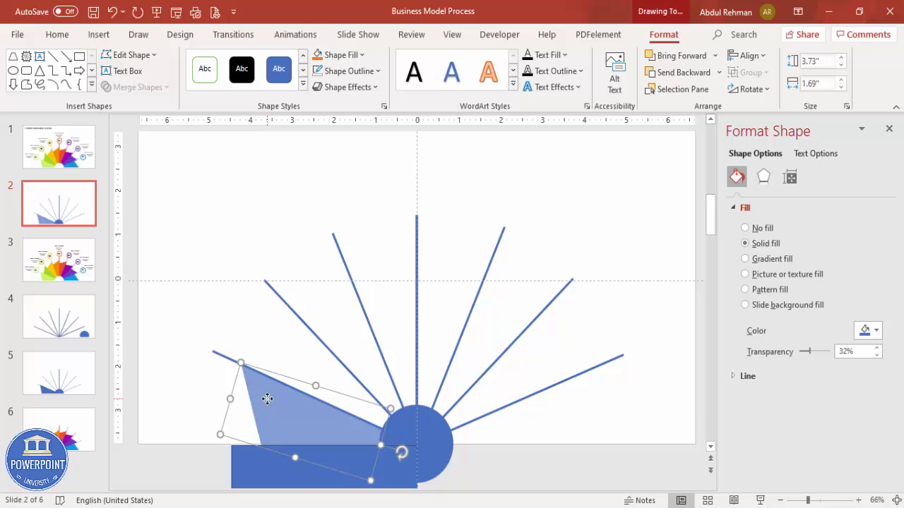
{"action": "left_click", "coordinate": [253, 473], "text": "shift"}
{"action": "left_click", "coordinate": [144, 88]}
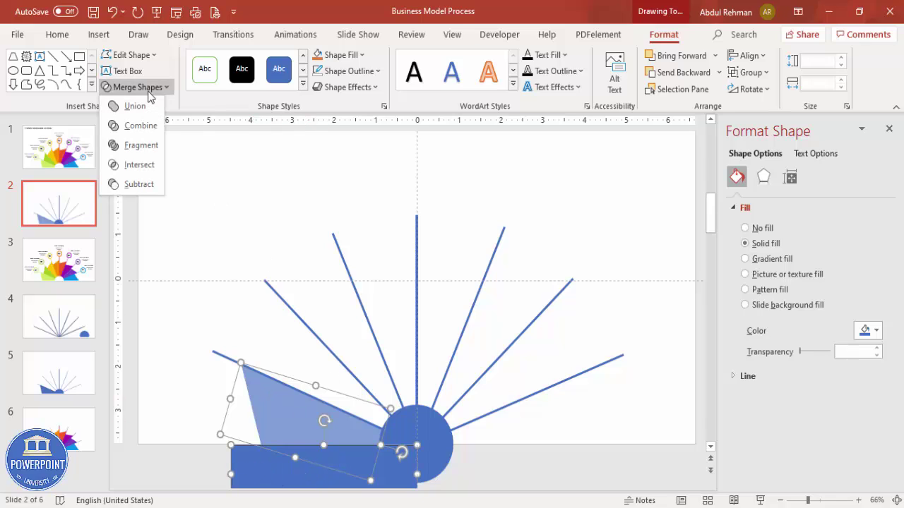
{"action": "left_click", "coordinate": [149, 187]}
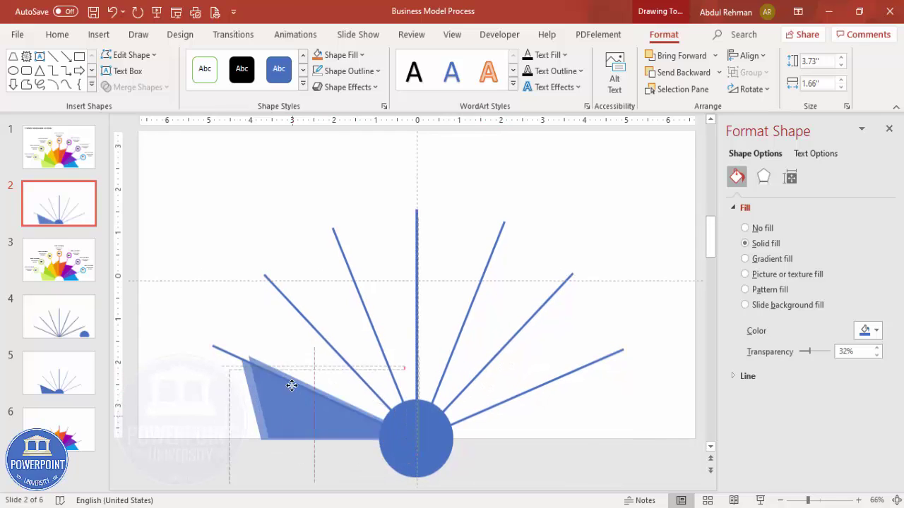
Step: Copy the wedge, rotate the copy and move it into the next gap between guide lines
{"action": "left_click_drag", "start_coordinate": [285, 417], "coordinate": [295, 359]}
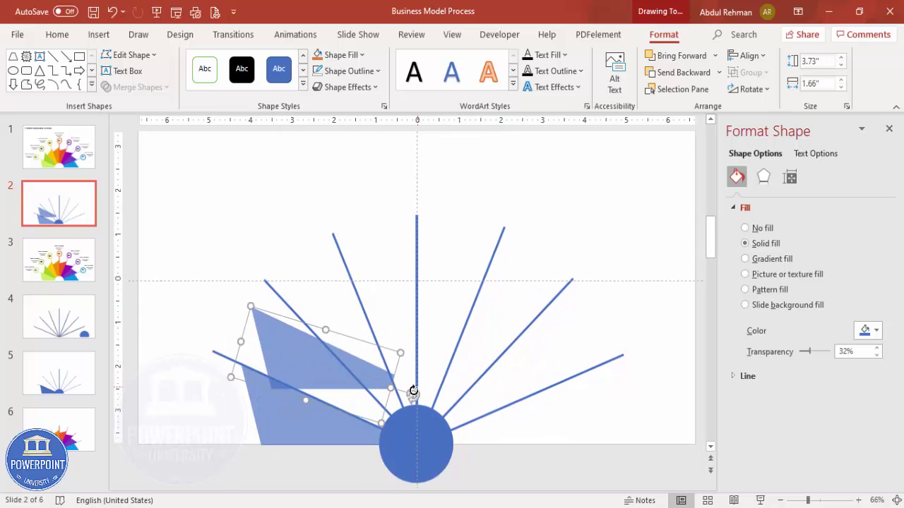
{"action": "left_click_drag", "start_coordinate": [414, 408], "coordinate": [403, 428]}
{"action": "left_click_drag", "start_coordinate": [347, 397], "coordinate": [342, 392]}
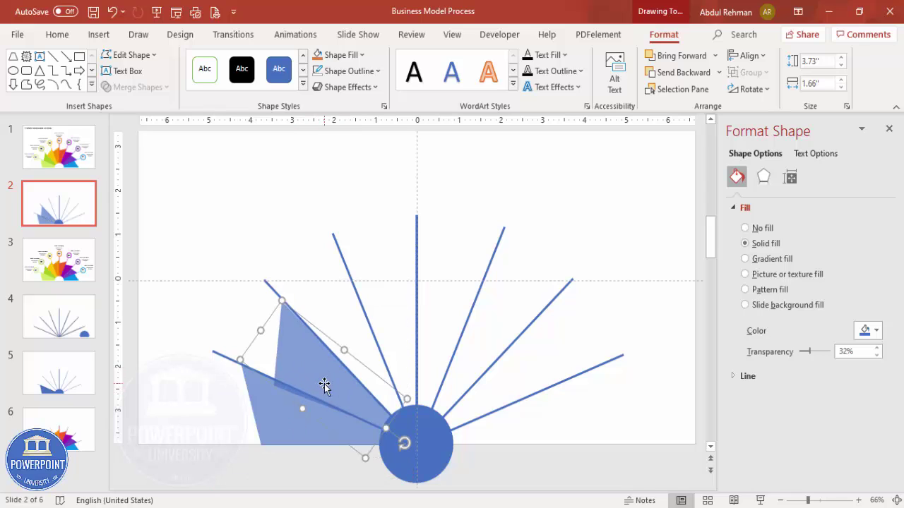
Step: Duplicate the wedge, rotate the copy upward and fine-tune its angle and position
{"action": "key", "text": "ctrl+d"}
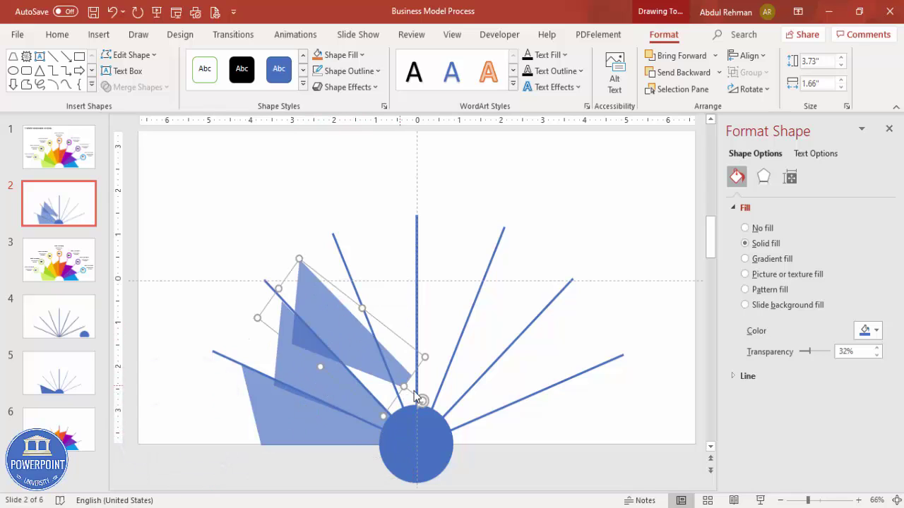
{"action": "left_click_drag", "start_coordinate": [422, 400], "coordinate": [401, 425]}
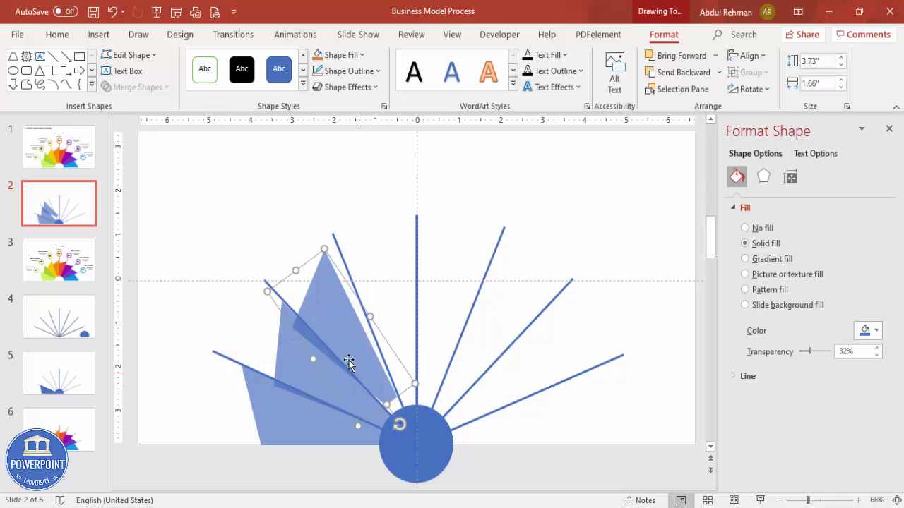
{"action": "left_click", "coordinate": [357, 342]}
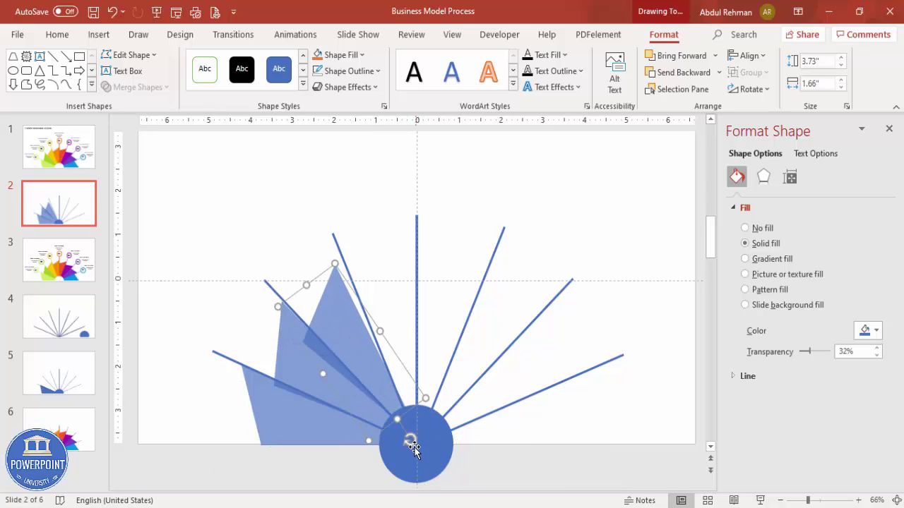
{"action": "left_click_drag", "start_coordinate": [411, 441], "coordinate": [406, 442]}
{"action": "left_click_drag", "start_coordinate": [368, 365], "coordinate": [371, 366]}
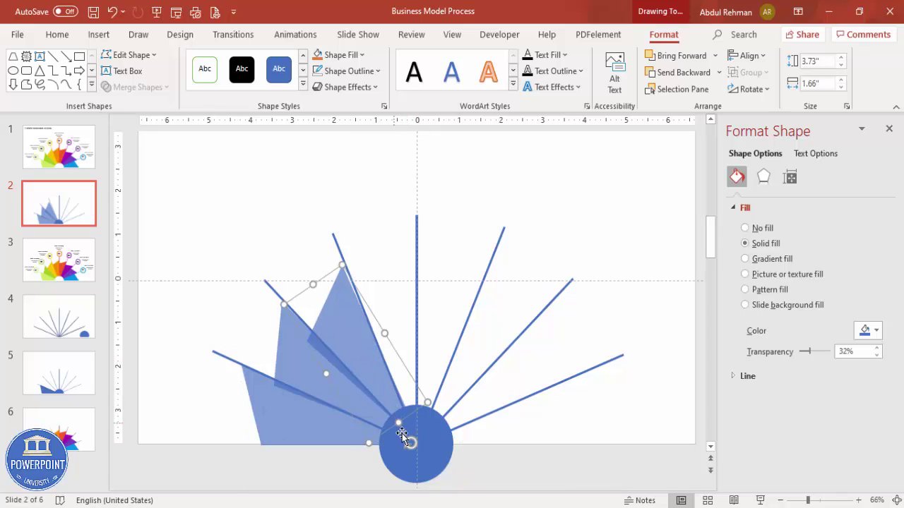
{"action": "left_click_drag", "start_coordinate": [410, 443], "coordinate": [406, 445]}
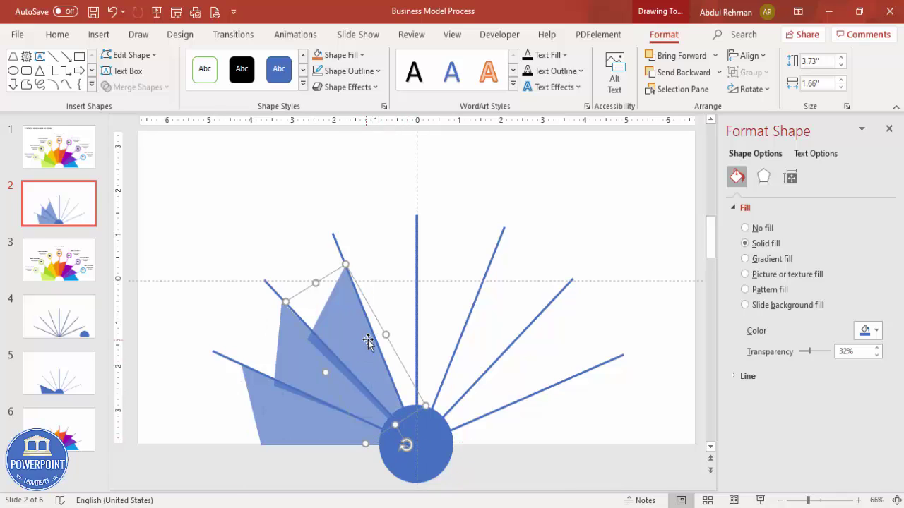
Step: Duplicate again and rotate the new copy to sit beside the vertical centre line
{"action": "key", "text": "ctrl+d"}
{"action": "left_click_drag", "start_coordinate": [438, 428], "coordinate": [403, 429]}
{"action": "left_click_drag", "start_coordinate": [397, 347], "coordinate": [403, 428]}
{"action": "left_click_drag", "start_coordinate": [414, 323], "coordinate": [446, 322]}
Step: Duplicate the wedge and, after undoing trial rotations, settle the copy into the lowest right-hand gap
{"action": "key", "text": "ctrl+d"}
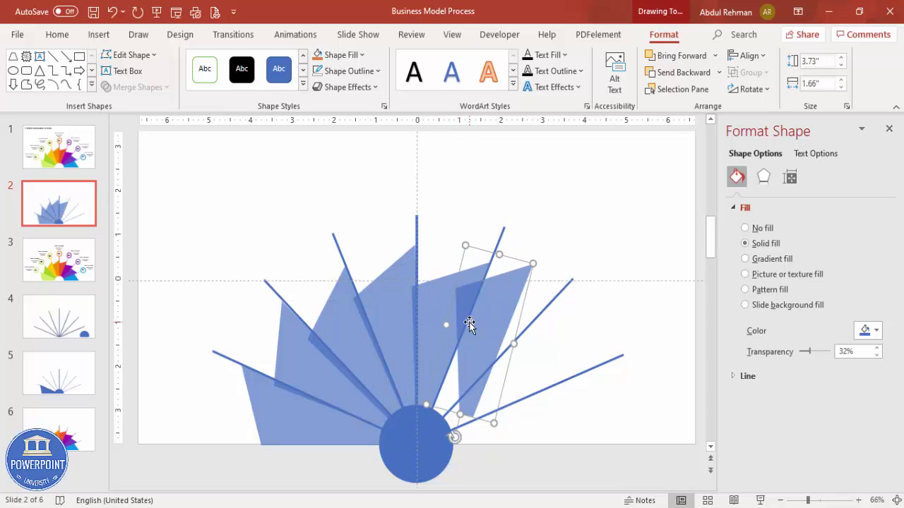
{"action": "left_click_drag", "start_coordinate": [456, 437], "coordinate": [408, 434]}
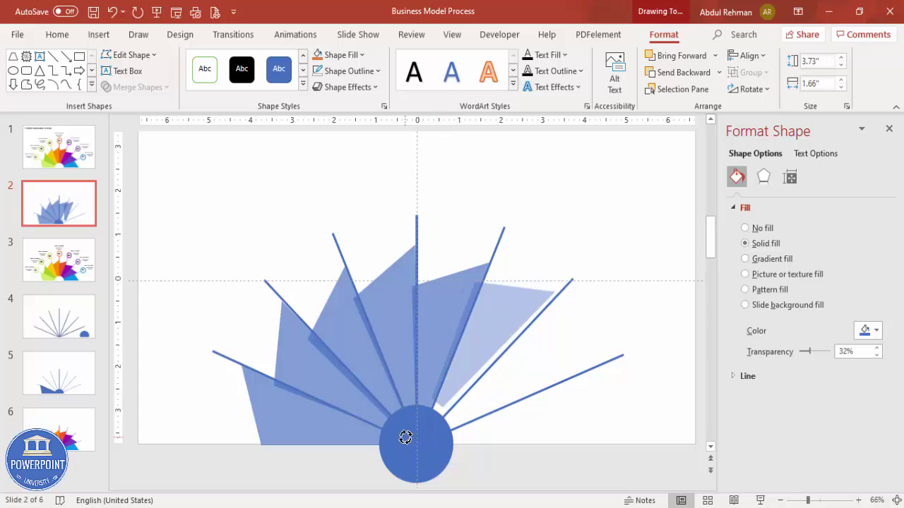
{"action": "left_click_drag", "start_coordinate": [479, 369], "coordinate": [478, 353]}
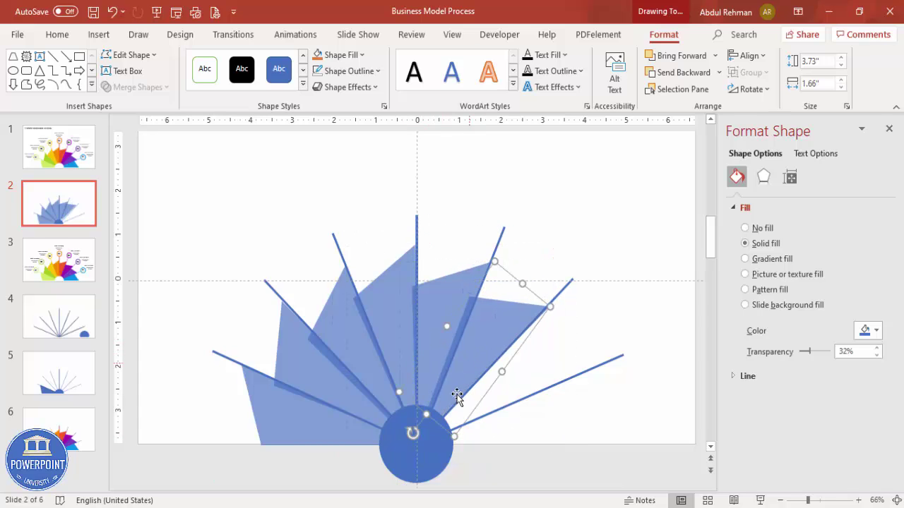
{"action": "left_click_drag", "start_coordinate": [409, 431], "coordinate": [414, 435]}
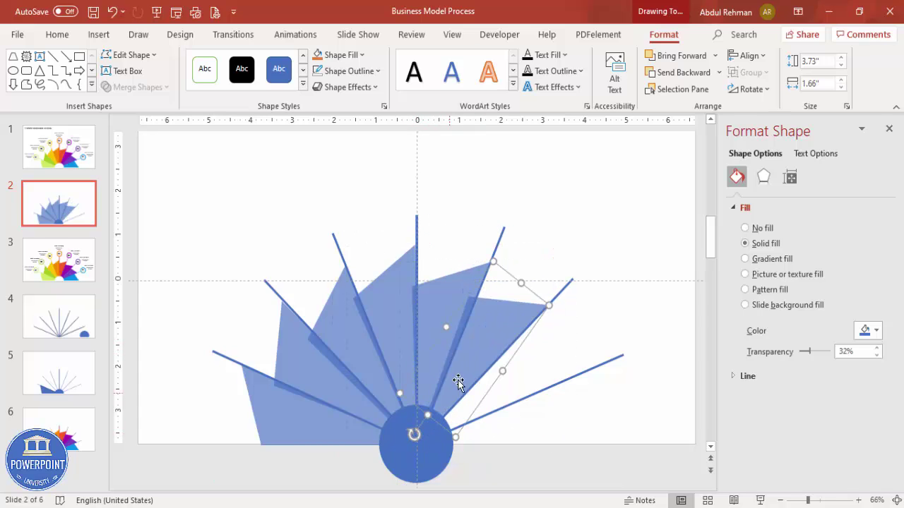
{"action": "key", "text": "ctrl+z"}
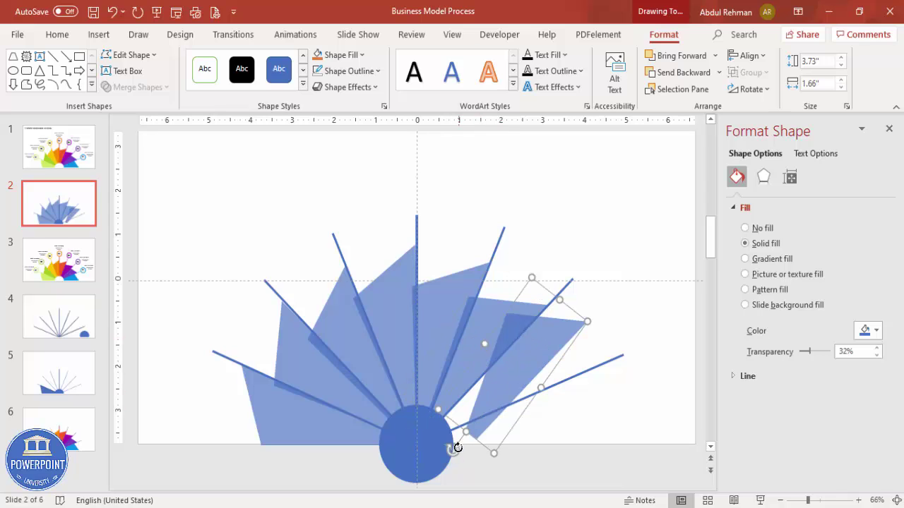
{"action": "left_click_drag", "start_coordinate": [450, 450], "coordinate": [425, 420]}
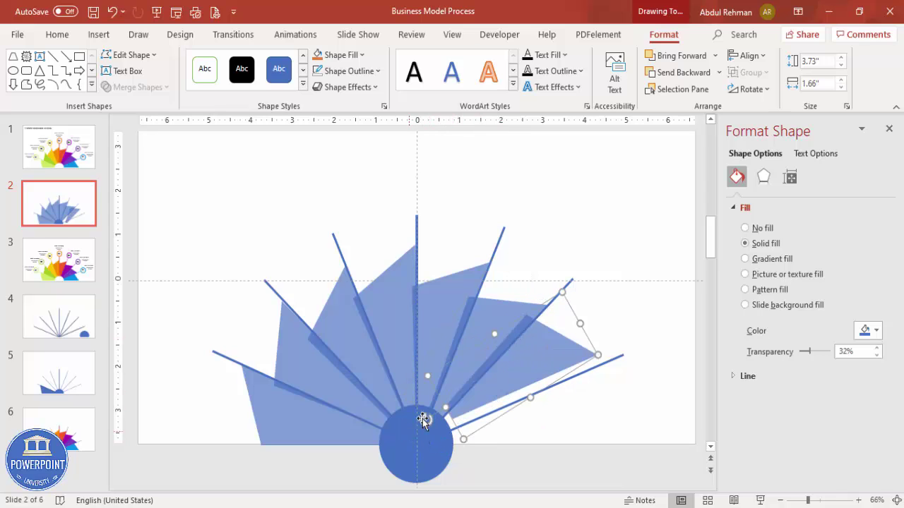
{"action": "left_click_drag", "start_coordinate": [518, 379], "coordinate": [505, 393]}
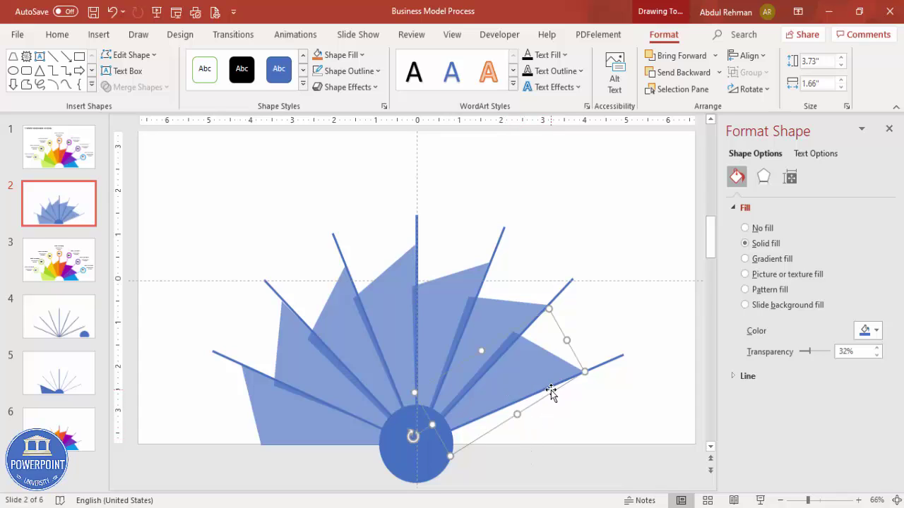
{"action": "key", "text": "ctrl+z"}
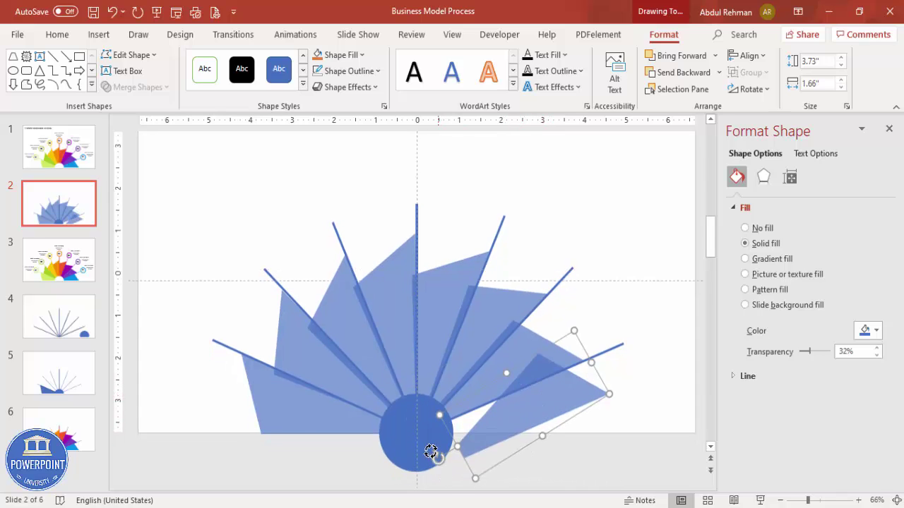
{"action": "key", "text": "ctrl+z"}
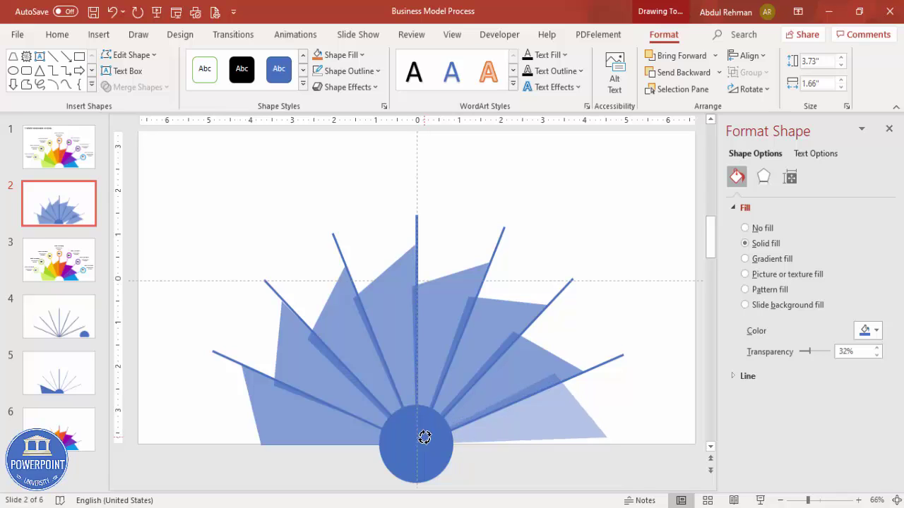
{"action": "left_click", "coordinate": [510, 430]}
{"action": "left_click_drag", "start_coordinate": [510, 430], "coordinate": [507, 431]}
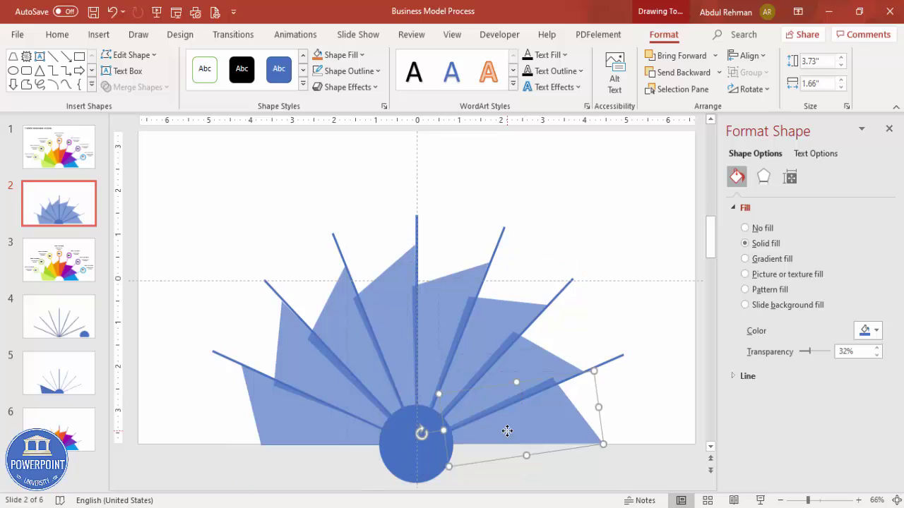
Step: Select all seven wedges and set their fill transparency to 0%
{"action": "left_click", "coordinate": [524, 360], "text": "shift"}
{"action": "left_click", "coordinate": [495, 314], "text": "shift"}
{"action": "left_click", "coordinate": [432, 290], "text": "shift"}
{"action": "left_click", "coordinate": [380, 290], "text": "shift"}
{"action": "left_click", "coordinate": [336, 312], "text": "shift"}
{"action": "left_click", "coordinate": [272, 401], "text": "shift"}
{"action": "left_click", "coordinate": [271, 420], "text": "shift"}
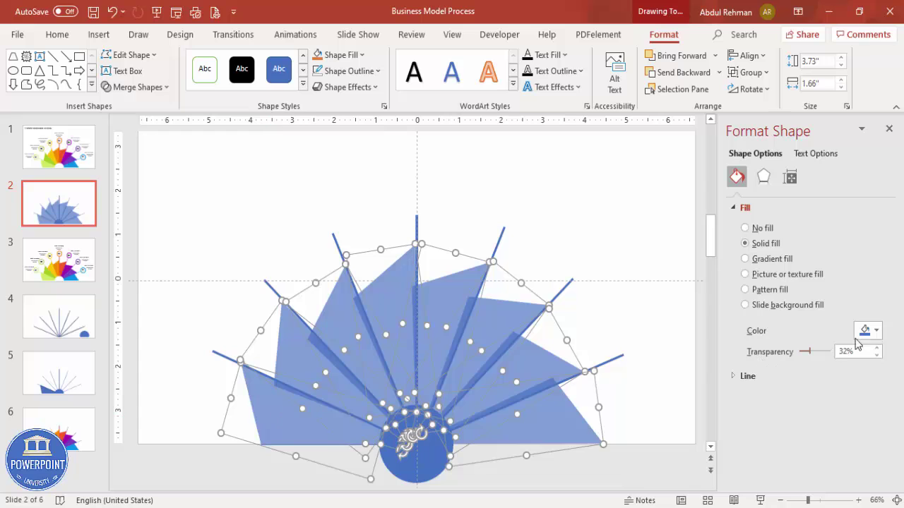
{"action": "left_click_drag", "start_coordinate": [809, 352], "coordinate": [781, 359]}
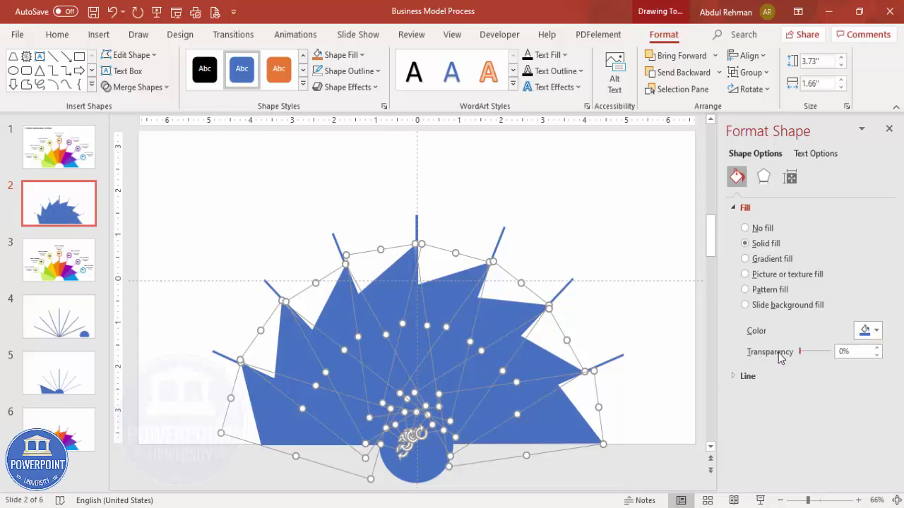
Step: Deselect the wedges and select the gray half-circle at the bottom
{"action": "left_click", "coordinate": [604, 231]}
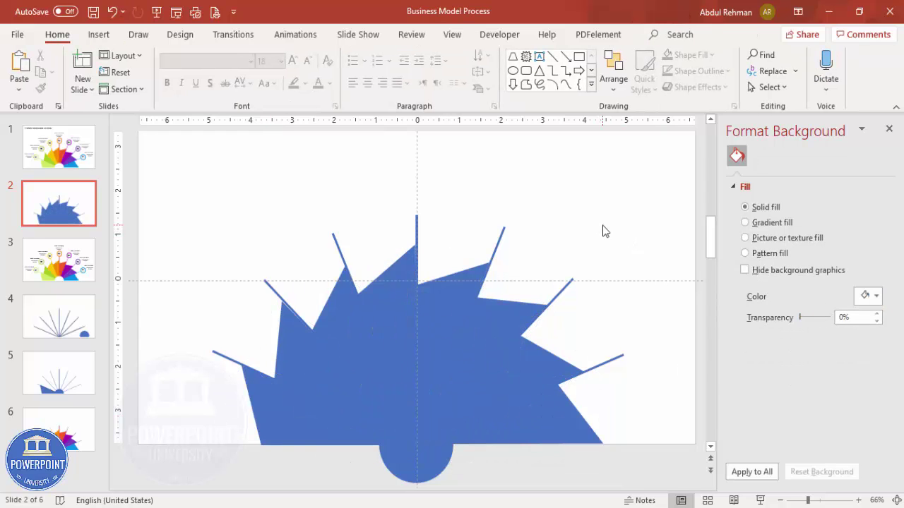
{"action": "left_click", "coordinate": [440, 430]}
{"action": "left_click", "coordinate": [428, 467]}
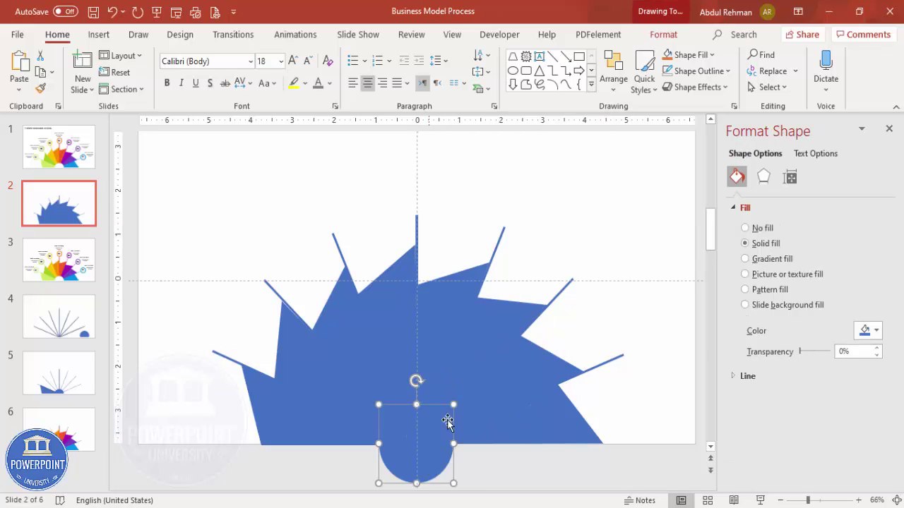
Step: Fill the half-circle with White, Darker 5%
{"action": "left_click", "coordinate": [663, 34]}
{"action": "left_click", "coordinate": [337, 54]}
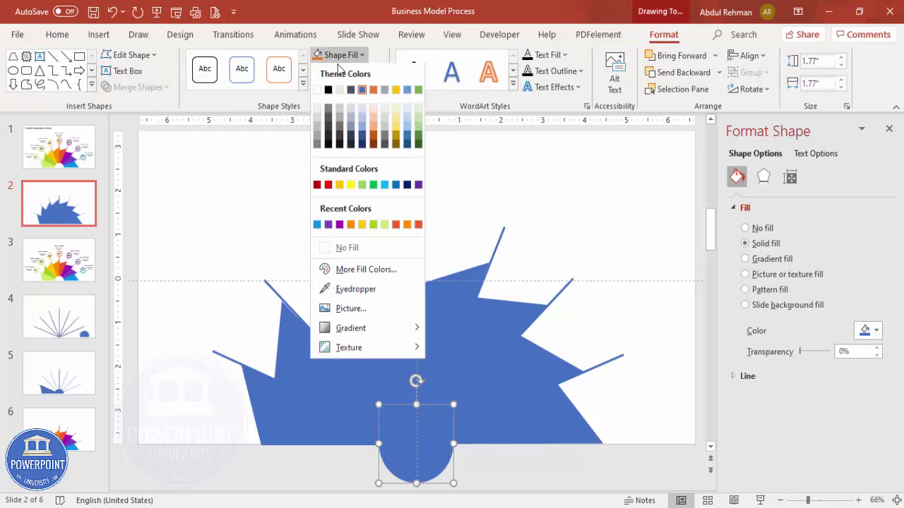
{"action": "left_click", "coordinate": [315, 116]}
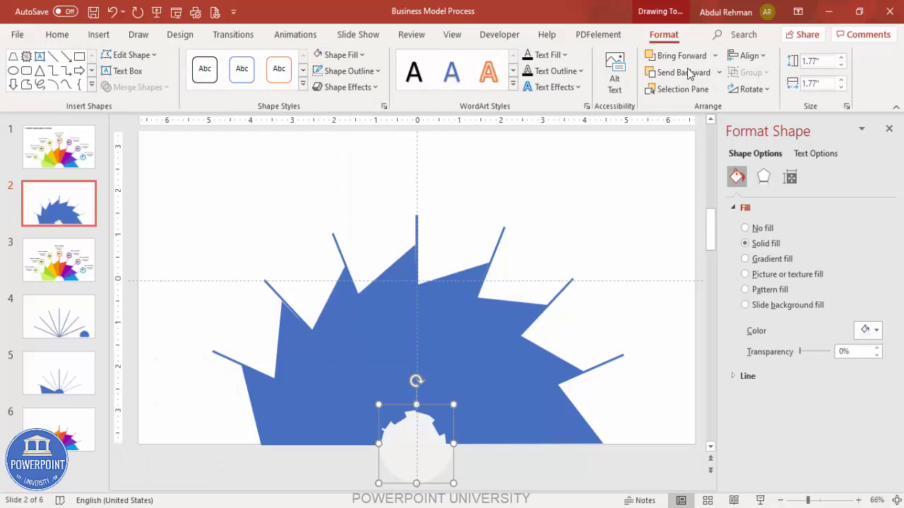
Step: Bring the half-circle to the front of the wedges, then select the bottom-left wedge
{"action": "left_click", "coordinate": [715, 55]}
{"action": "left_click", "coordinate": [696, 94]}
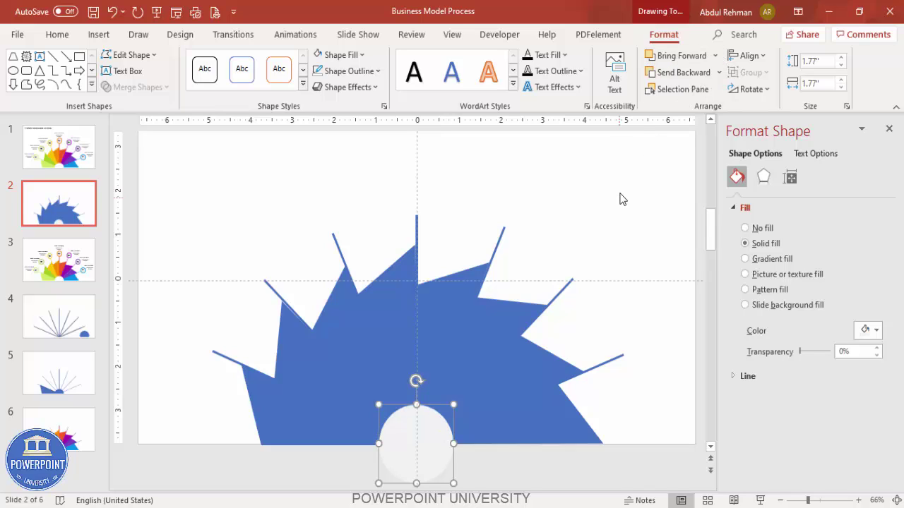
{"action": "left_click", "coordinate": [275, 399]}
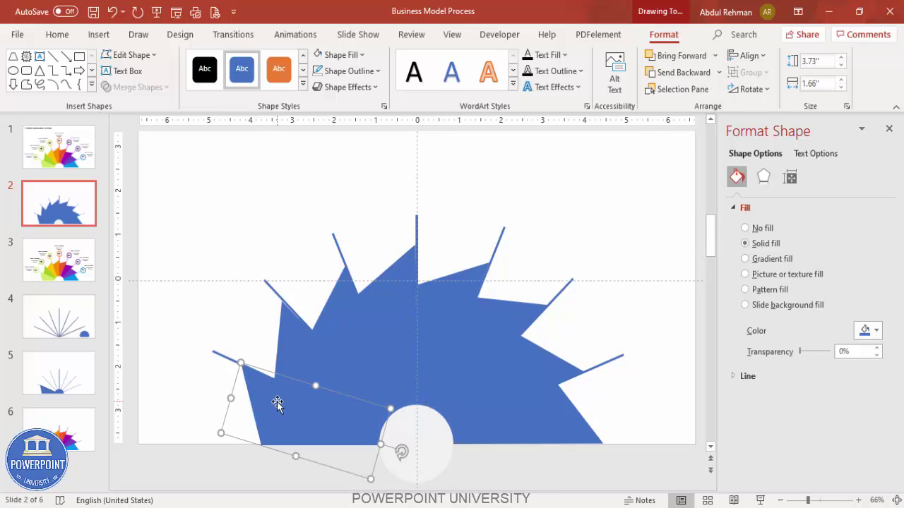
{"action": "left_click", "coordinate": [362, 57]}
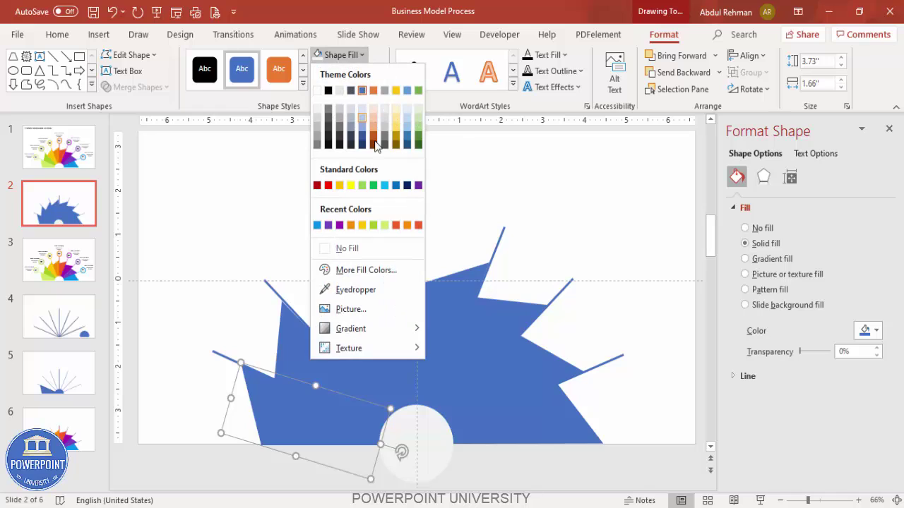
Step: Colour the first three wedges light green, green and yellow
{"action": "left_click", "coordinate": [386, 225]}
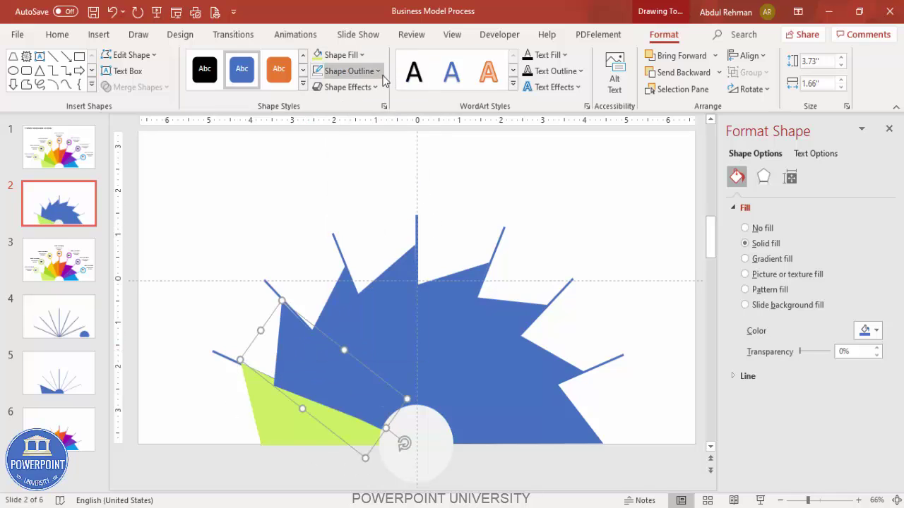
{"action": "left_click", "coordinate": [361, 55]}
{"action": "left_click", "coordinate": [385, 225]}
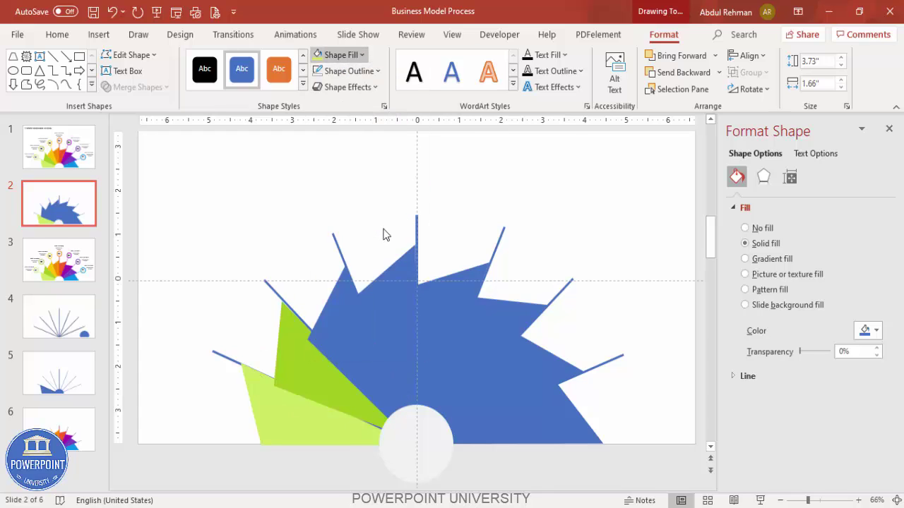
{"action": "left_click", "coordinate": [358, 317]}
{"action": "left_click", "coordinate": [364, 312]}
{"action": "left_click", "coordinate": [360, 55]}
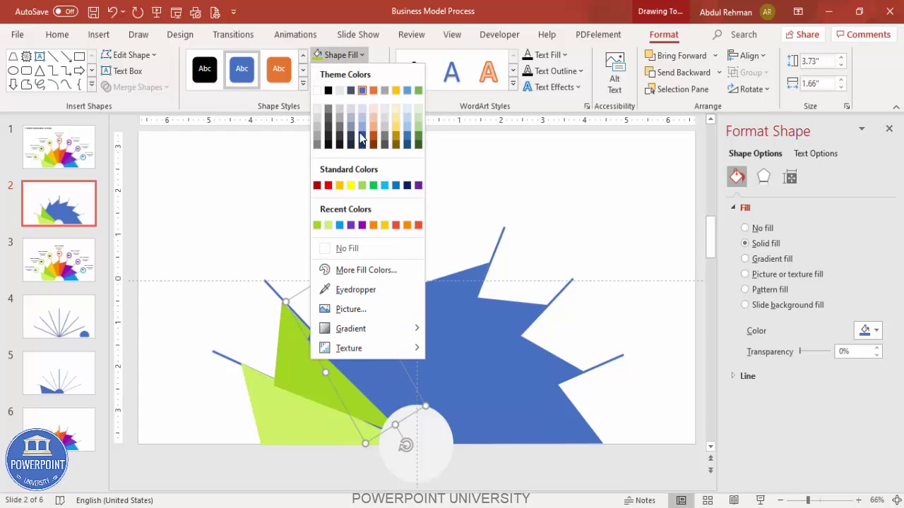
{"action": "left_click", "coordinate": [385, 225]}
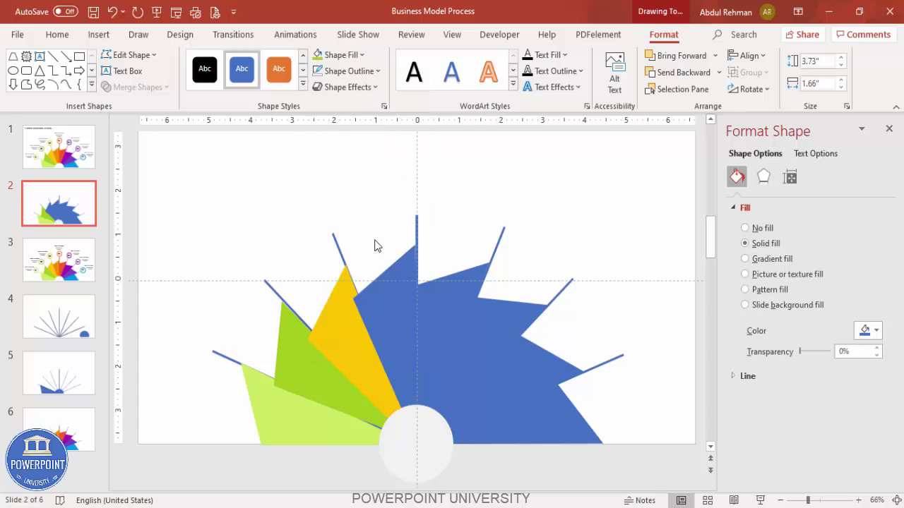
Step: Colour the next four wedges orange, purple, magenta and blue
{"action": "left_click", "coordinate": [361, 55]}
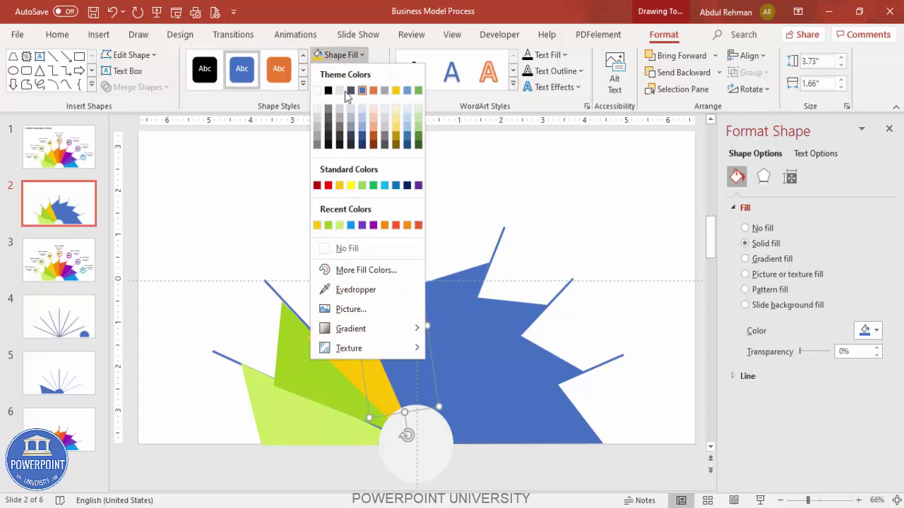
{"action": "left_click", "coordinate": [385, 225]}
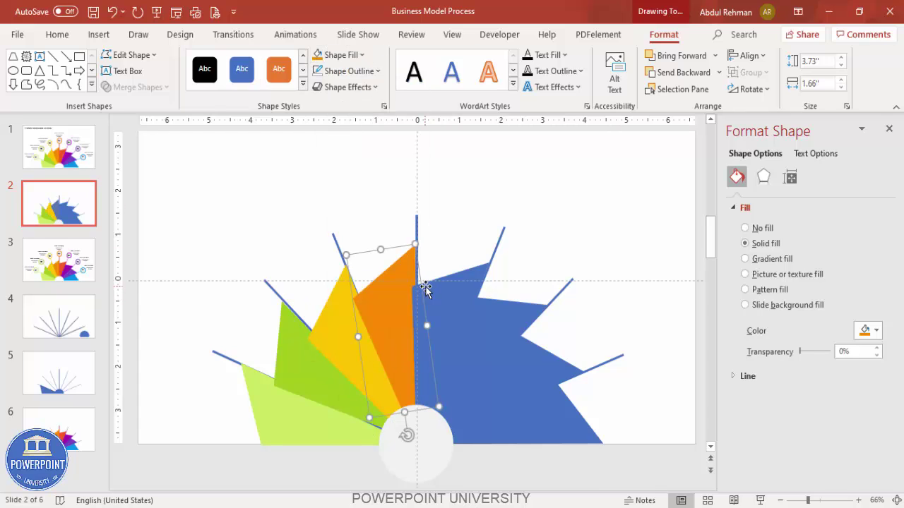
{"action": "left_click", "coordinate": [346, 55]}
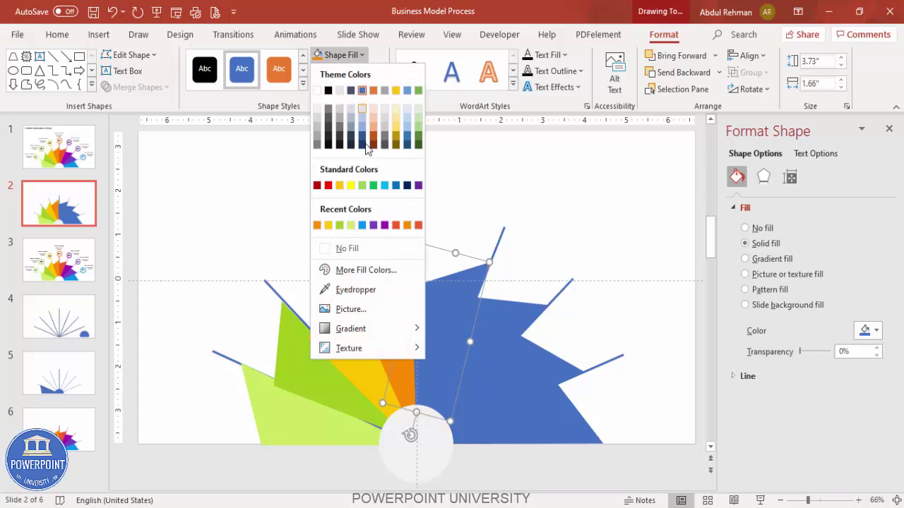
{"action": "left_click", "coordinate": [373, 225]}
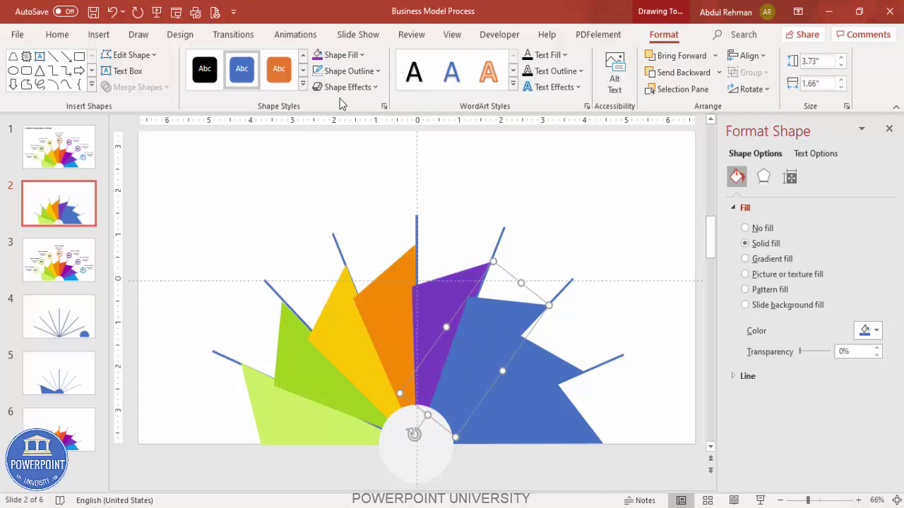
{"action": "left_click", "coordinate": [351, 56]}
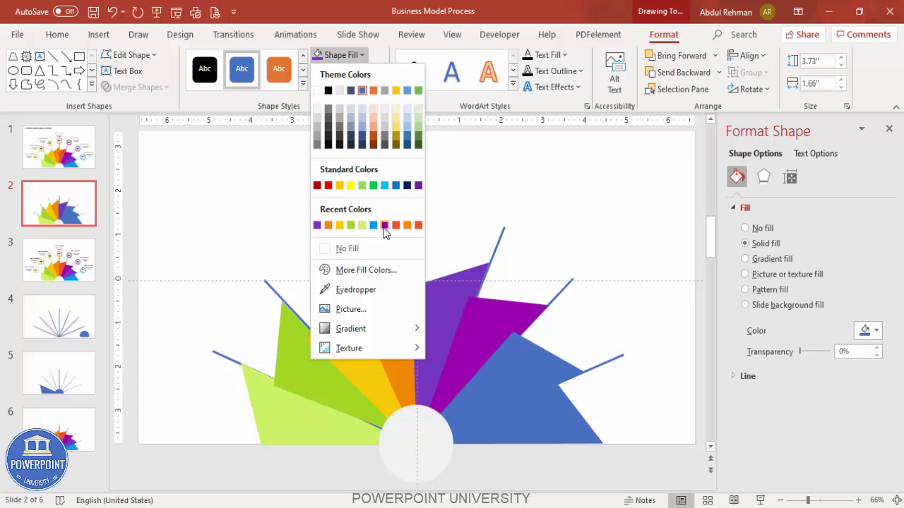
{"action": "left_click", "coordinate": [386, 226]}
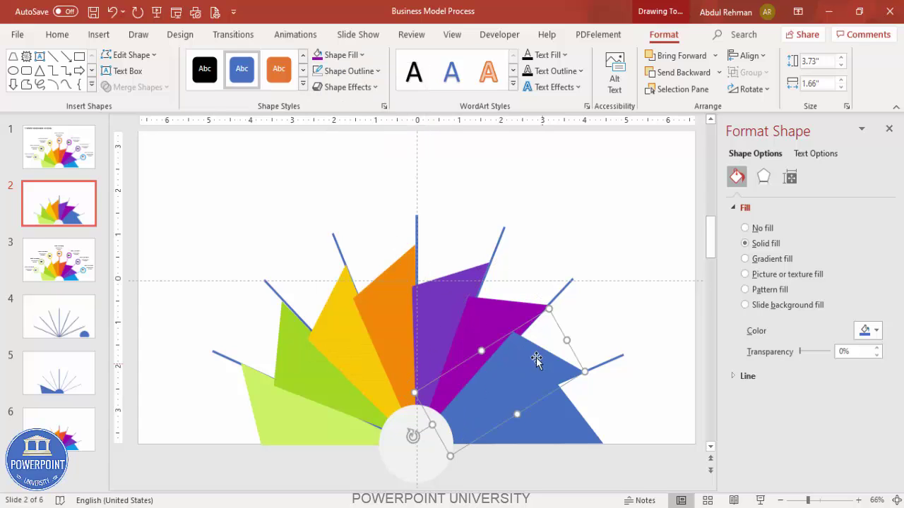
{"action": "left_click", "coordinate": [351, 55]}
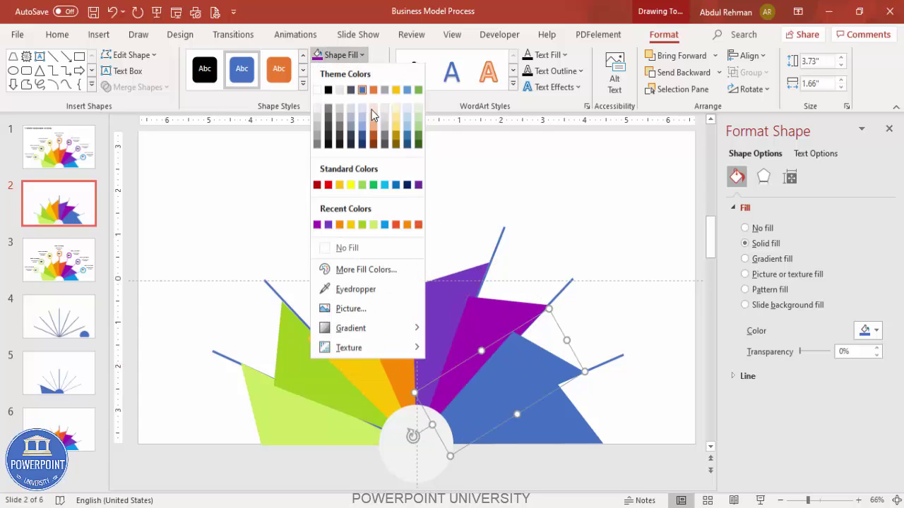
{"action": "left_click", "coordinate": [385, 226]}
{"action": "left_click", "coordinate": [339, 55]}
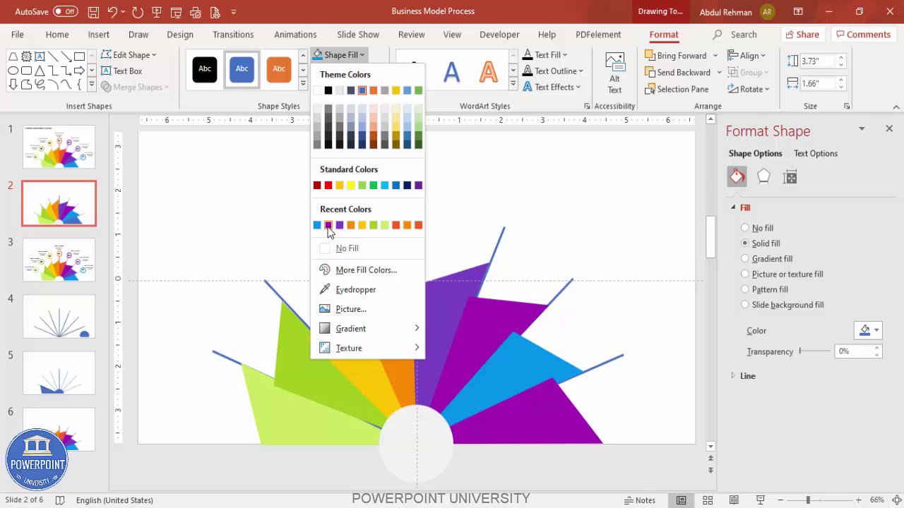
Step: Colour the last wedge red-orange, then send the green and yellow wedges to the back
{"action": "left_click", "coordinate": [394, 226]}
{"action": "left_click", "coordinate": [282, 367]}
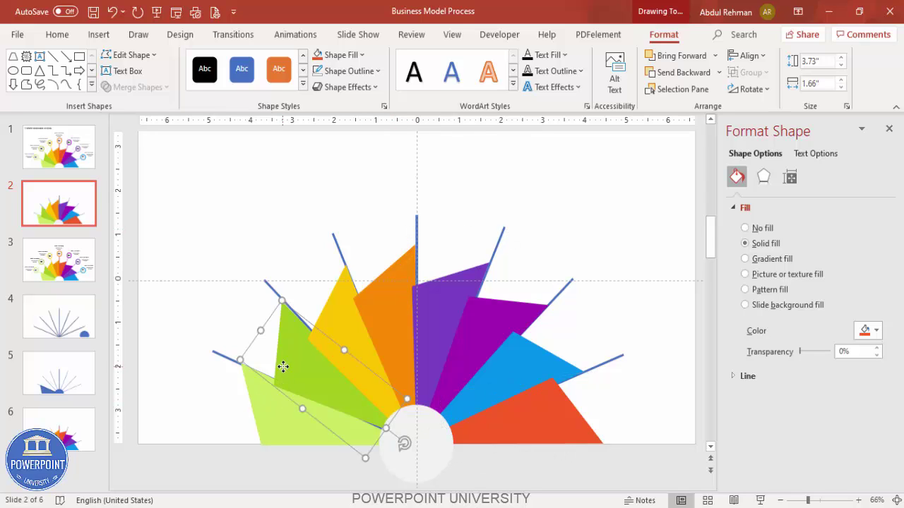
{"action": "left_click", "coordinate": [719, 72]}
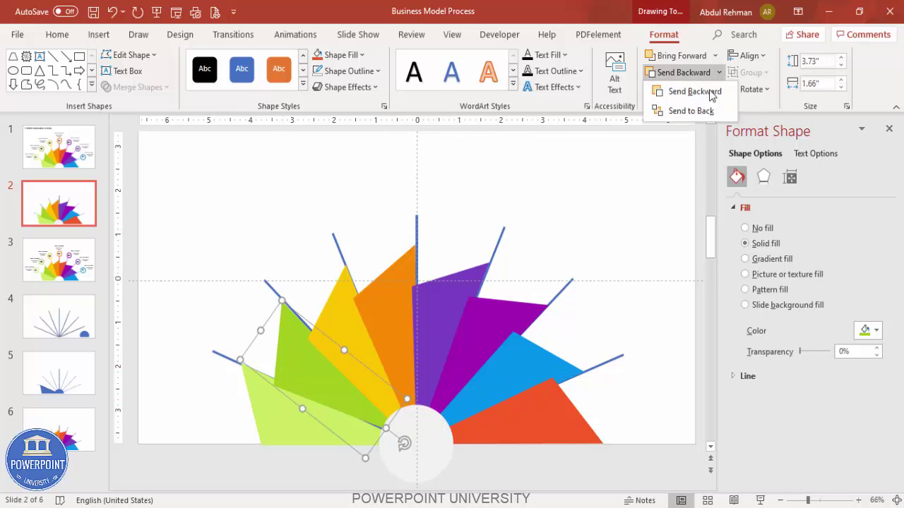
{"action": "left_click", "coordinate": [696, 111]}
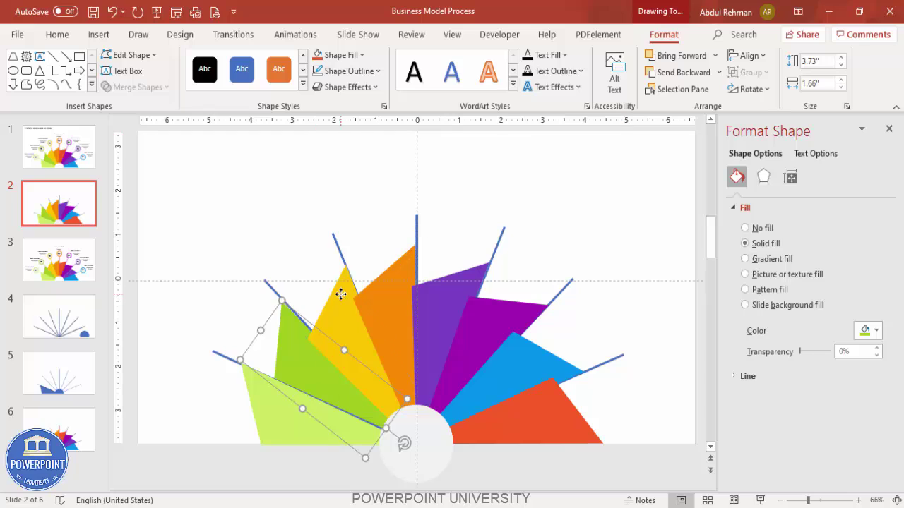
{"action": "left_click", "coordinate": [341, 294]}
{"action": "left_click", "coordinate": [719, 72]}
{"action": "left_click", "coordinate": [685, 111]}
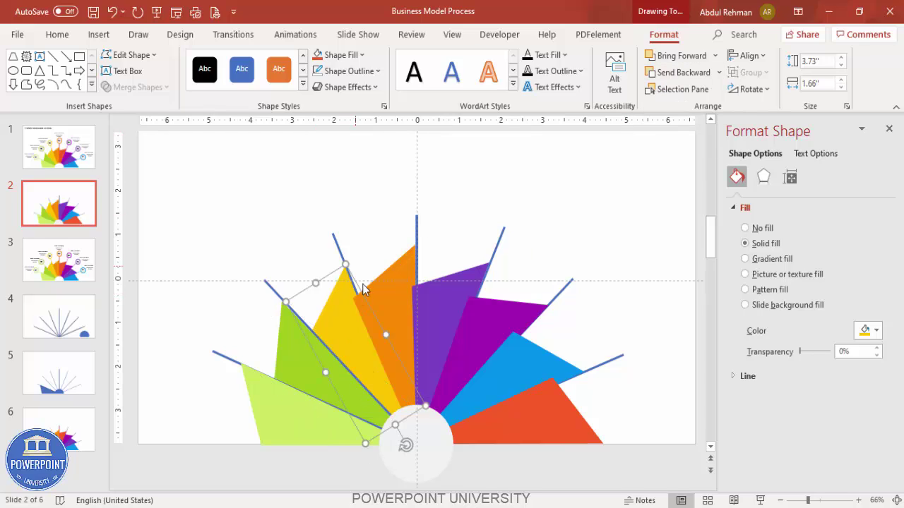
Step: Send the orange, purple and dark purple wedges to the back
{"action": "left_click", "coordinate": [390, 284]}
{"action": "left_click", "coordinate": [719, 72]}
{"action": "left_click", "coordinate": [681, 110]}
{"action": "left_click", "coordinate": [466, 277]}
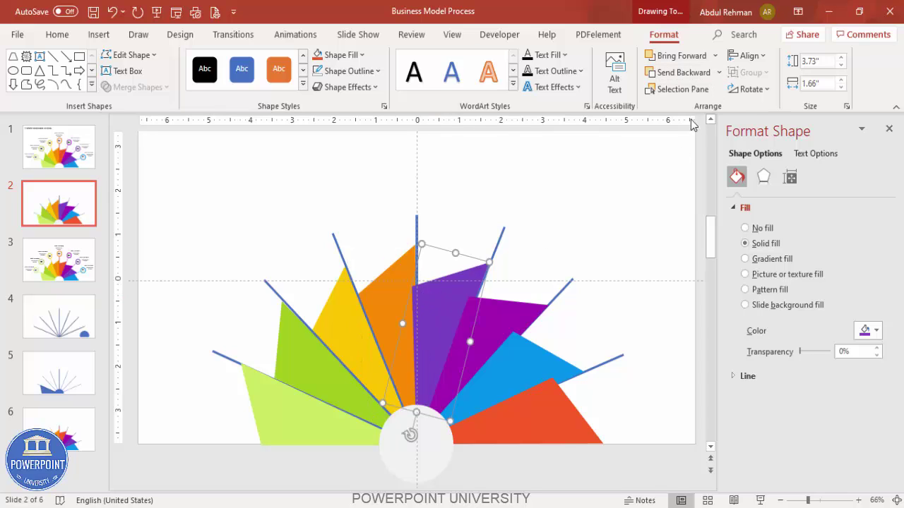
{"action": "left_click", "coordinate": [719, 72]}
{"action": "left_click", "coordinate": [698, 111]}
{"action": "left_click", "coordinate": [498, 309]}
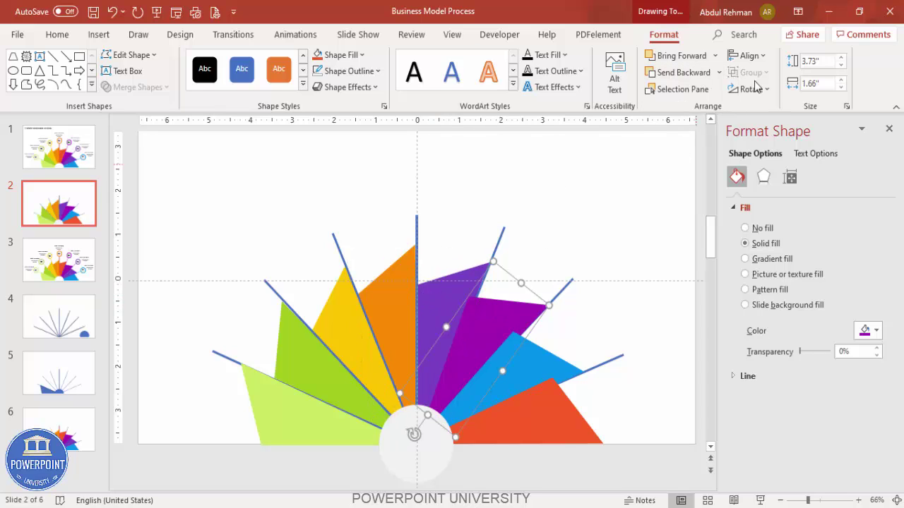
{"action": "left_click", "coordinate": [719, 72]}
{"action": "left_click", "coordinate": [693, 111]}
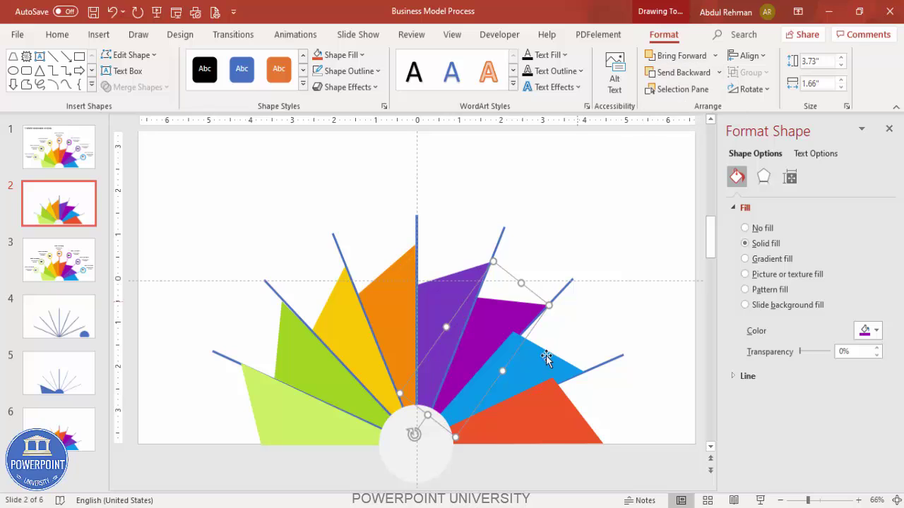
Step: Send the blue and red wedges to the back and deselect
{"action": "left_click", "coordinate": [546, 355]}
{"action": "left_click", "coordinate": [718, 72]}
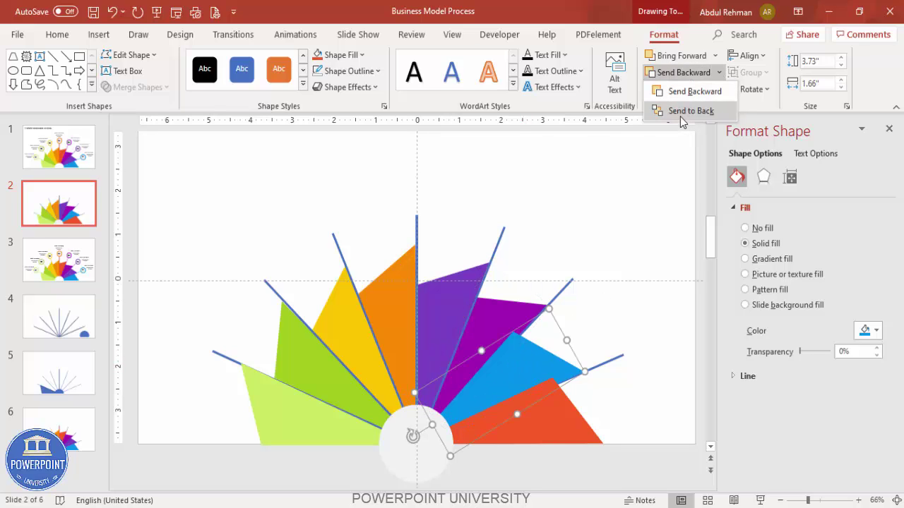
{"action": "left_click", "coordinate": [680, 114]}
{"action": "left_click", "coordinate": [551, 398]}
{"action": "left_click", "coordinate": [719, 72]}
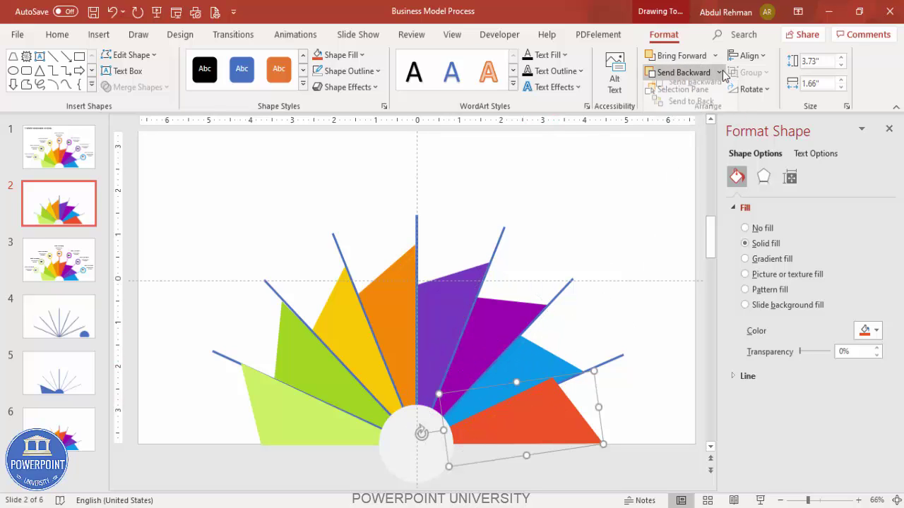
{"action": "left_click", "coordinate": [688, 112]}
{"action": "left_click", "coordinate": [623, 262]}
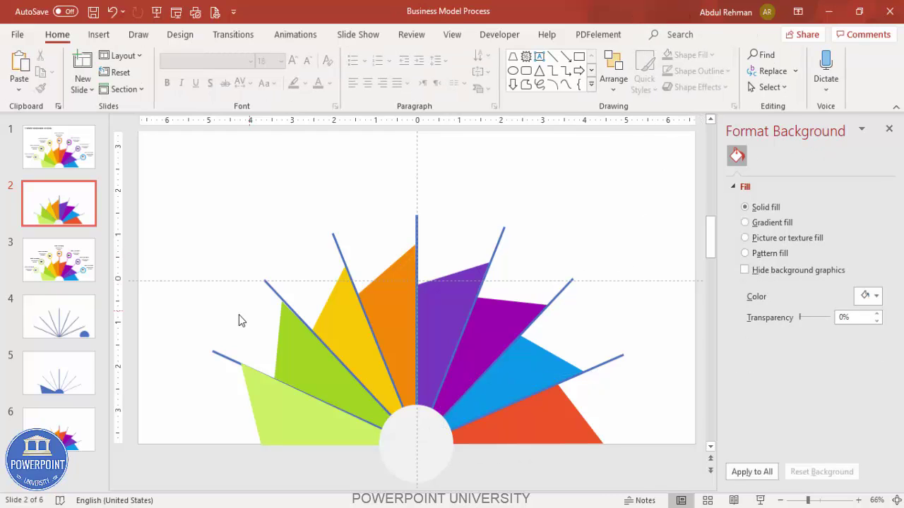
Step: Colour the two left guide lines light green and green using the eyedropper on their wedges
{"action": "left_click", "coordinate": [221, 358]}
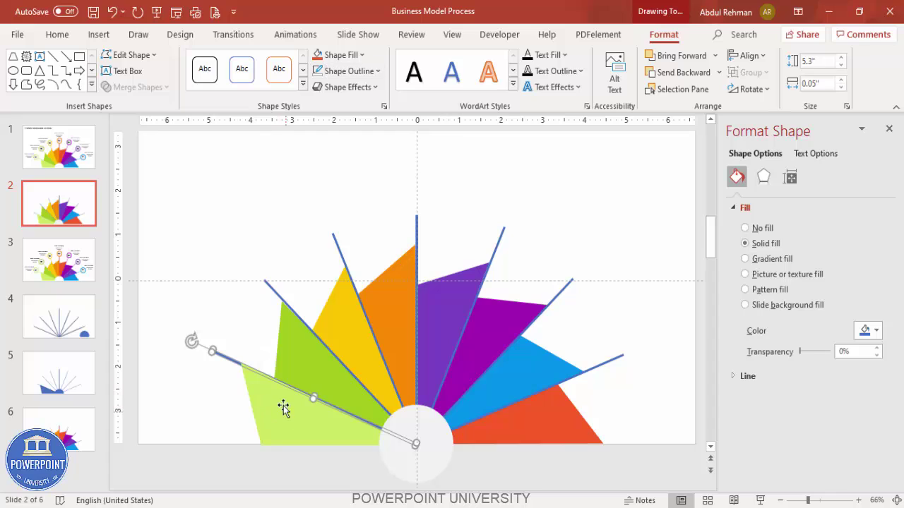
{"action": "left_click", "coordinate": [364, 55]}
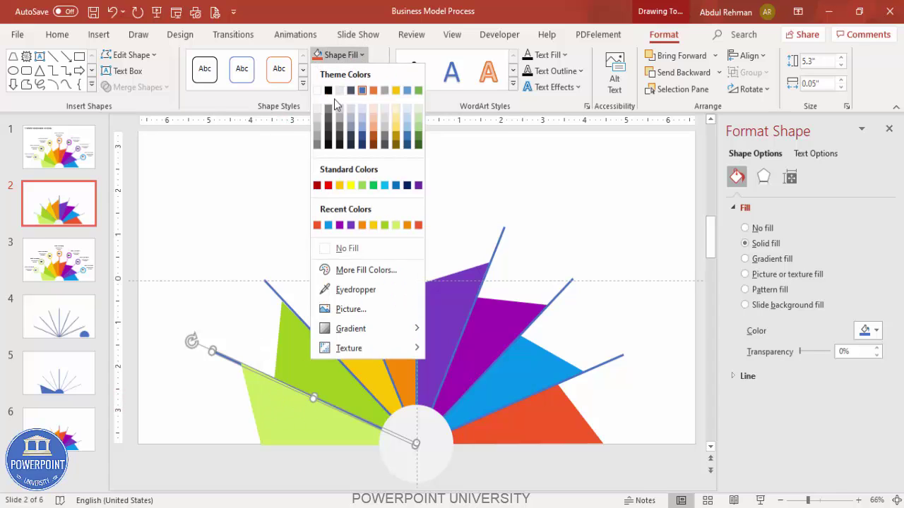
{"action": "left_click", "coordinate": [343, 289]}
{"action": "left_click", "coordinate": [278, 400]}
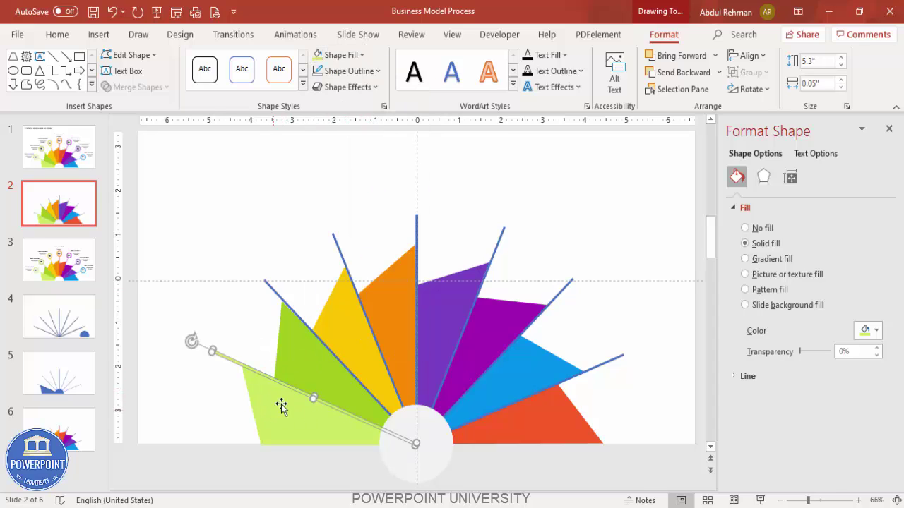
{"action": "left_click", "coordinate": [272, 291]}
{"action": "left_click", "coordinate": [346, 59]}
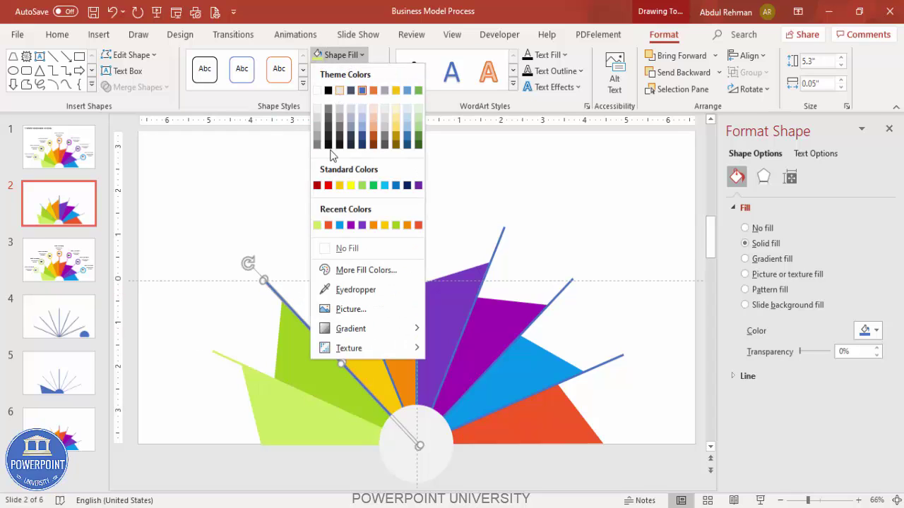
{"action": "left_click", "coordinate": [343, 289]}
{"action": "left_click", "coordinate": [307, 346]}
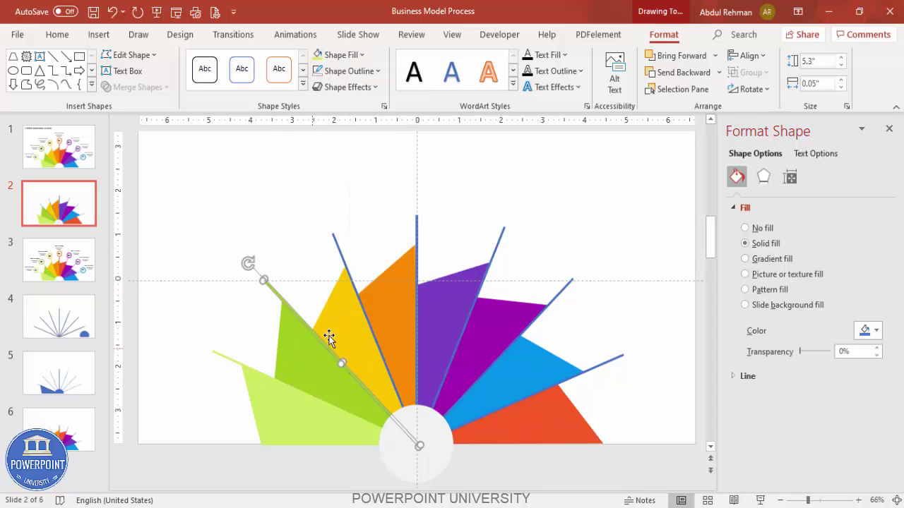
{"action": "left_click", "coordinate": [337, 255]}
Step: Colour the next guide line yellow and the vertical centre line orange
{"action": "left_click", "coordinate": [338, 251]}
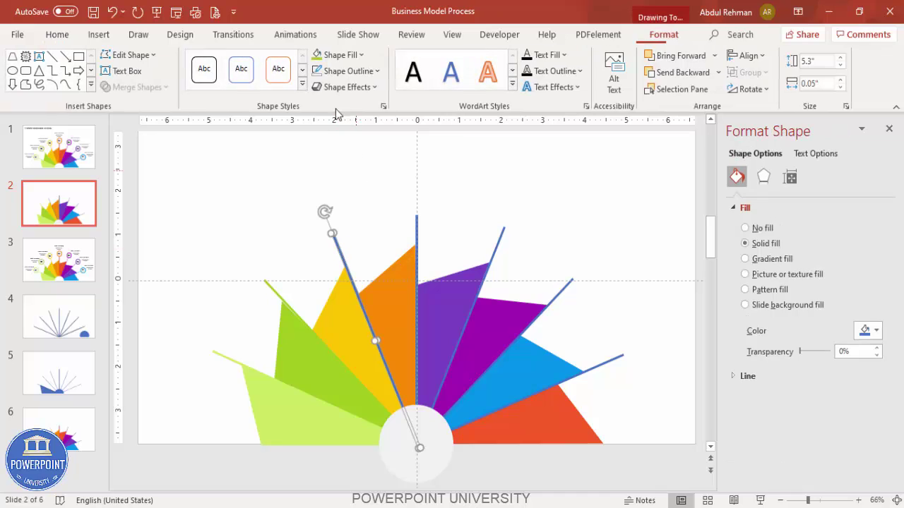
{"action": "left_click", "coordinate": [343, 55]}
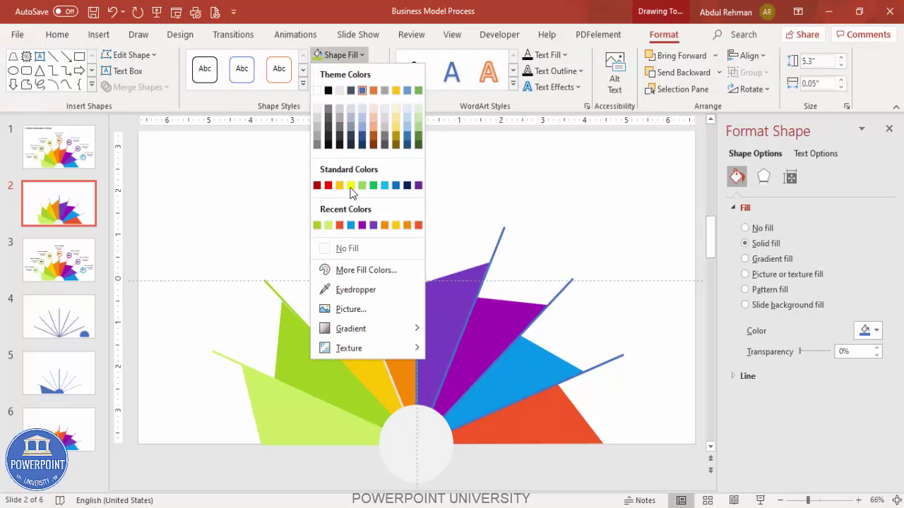
{"action": "left_click", "coordinate": [344, 290]}
{"action": "left_click", "coordinate": [347, 310]}
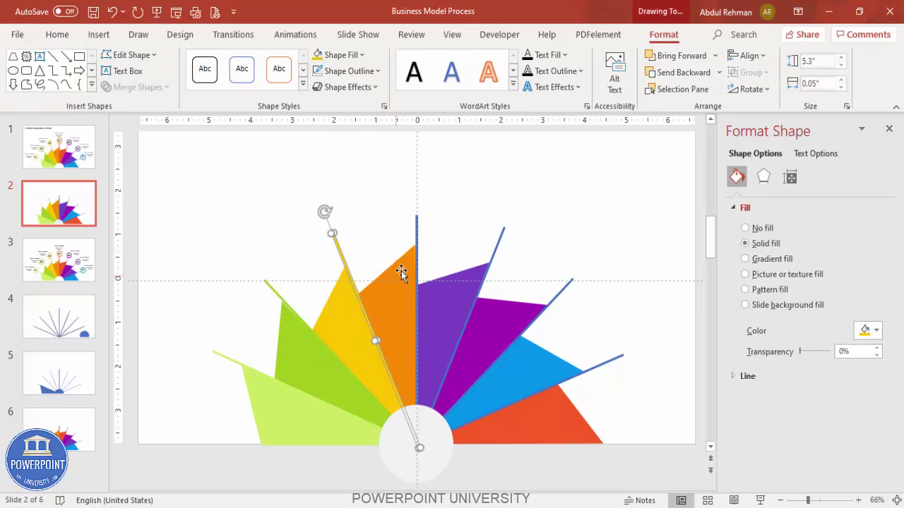
{"action": "left_click", "coordinate": [418, 226]}
{"action": "left_click", "coordinate": [339, 55]}
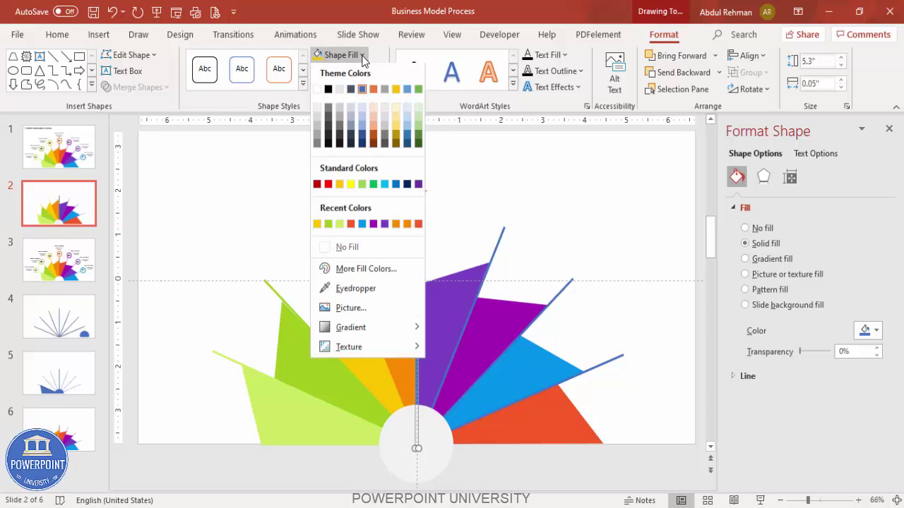
{"action": "left_click", "coordinate": [395, 226]}
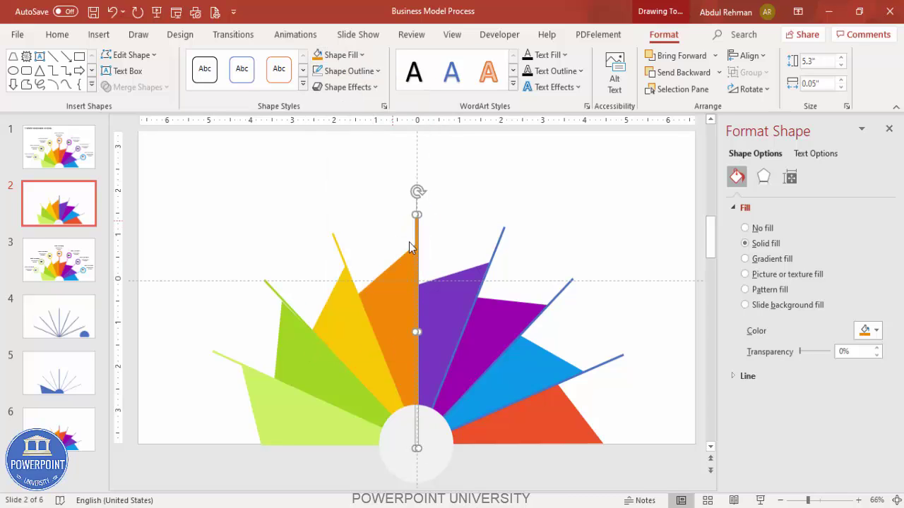
{"action": "left_click", "coordinate": [456, 304]}
{"action": "left_click", "coordinate": [361, 55]}
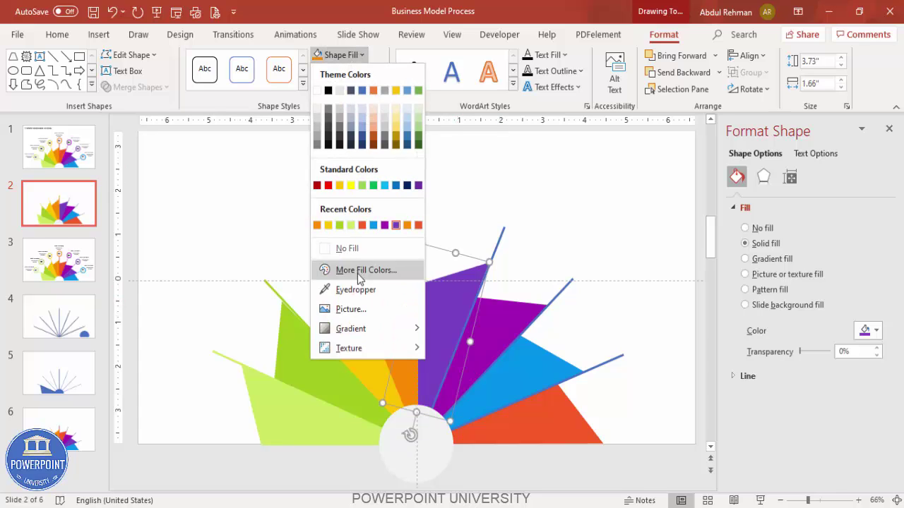
{"action": "left_click", "coordinate": [340, 288]}
{"action": "left_click", "coordinate": [465, 298]}
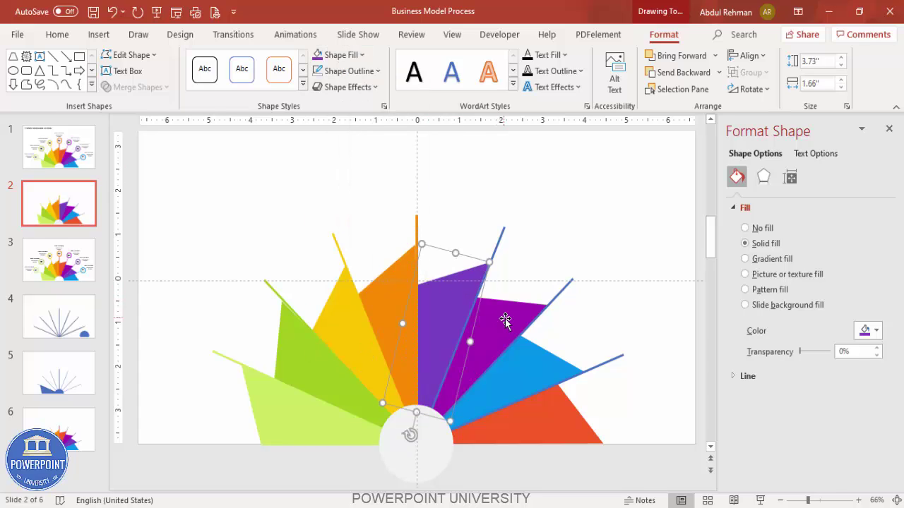
Step: Colour the next two right-hand lines purple and dark purple from their wedges
{"action": "left_click", "coordinate": [497, 245]}
{"action": "left_click", "coordinate": [334, 55]}
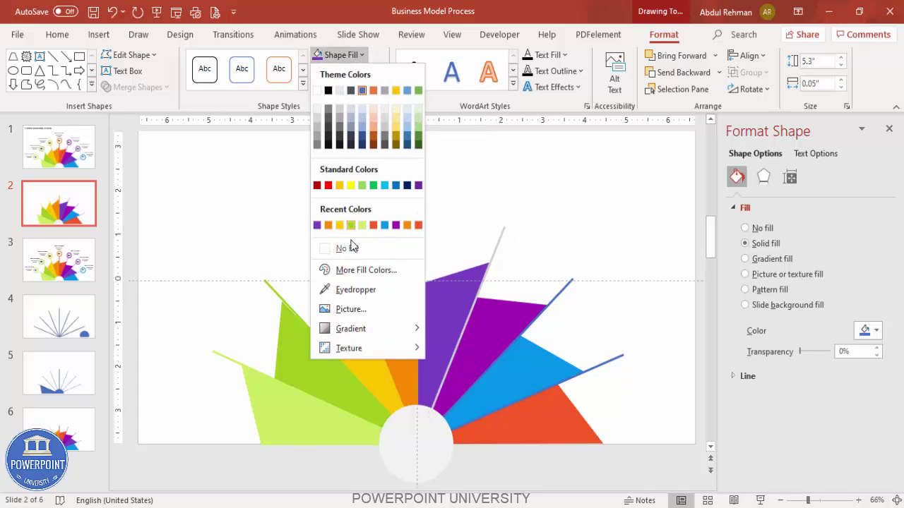
{"action": "left_click", "coordinate": [360, 289]}
{"action": "left_click", "coordinate": [513, 318]}
{"action": "left_click", "coordinate": [565, 290]}
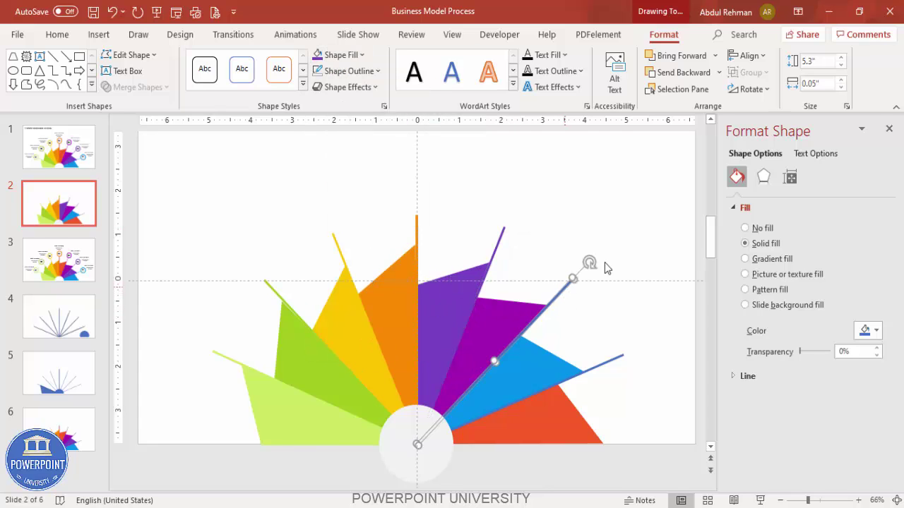
{"action": "left_click", "coordinate": [336, 55]}
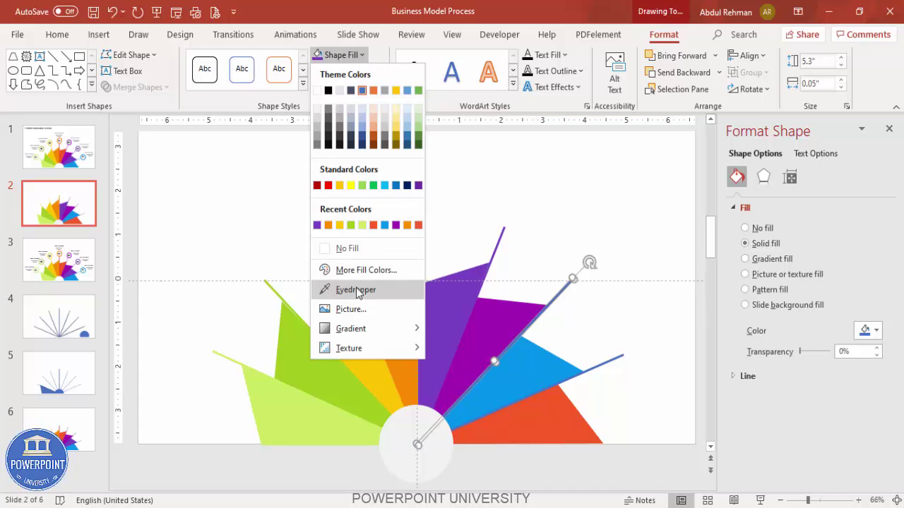
{"action": "left_click", "coordinate": [356, 287]}
{"action": "left_click", "coordinate": [490, 329]}
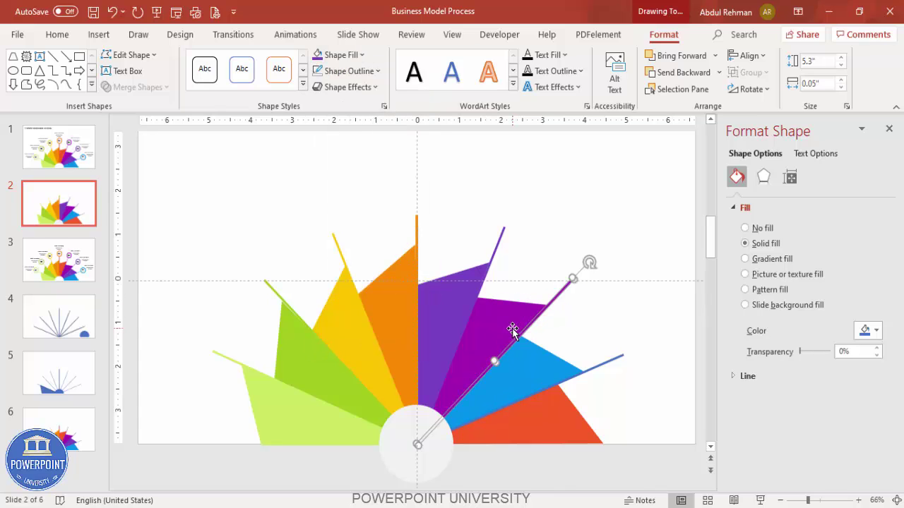
Step: Colour the last right-hand guide line blue from the blue wedge
{"action": "left_click", "coordinate": [608, 369]}
{"action": "left_click", "coordinate": [346, 55]}
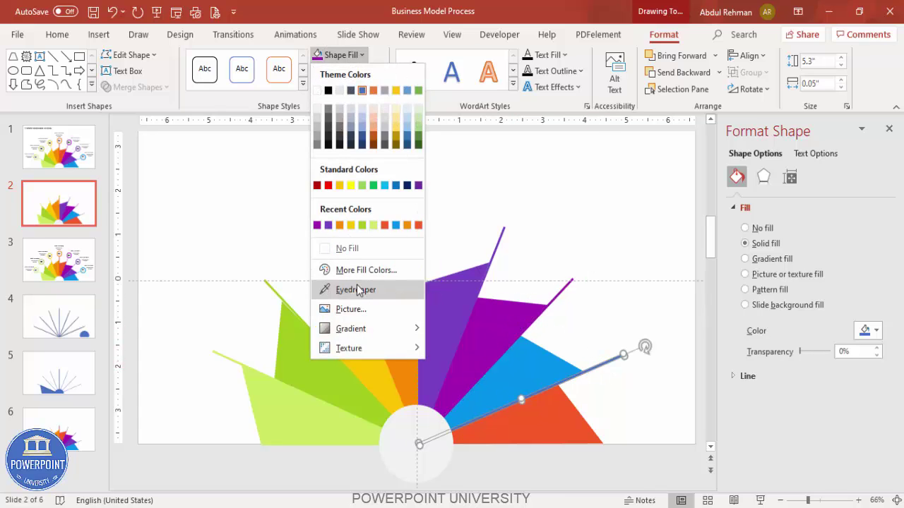
{"action": "left_click", "coordinate": [357, 289]}
{"action": "left_click", "coordinate": [551, 343]}
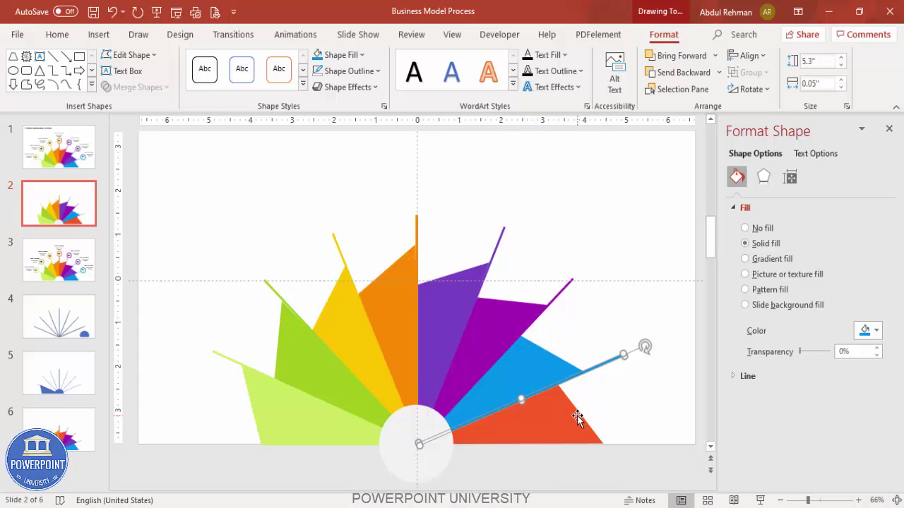
{"action": "left_click", "coordinate": [632, 313]}
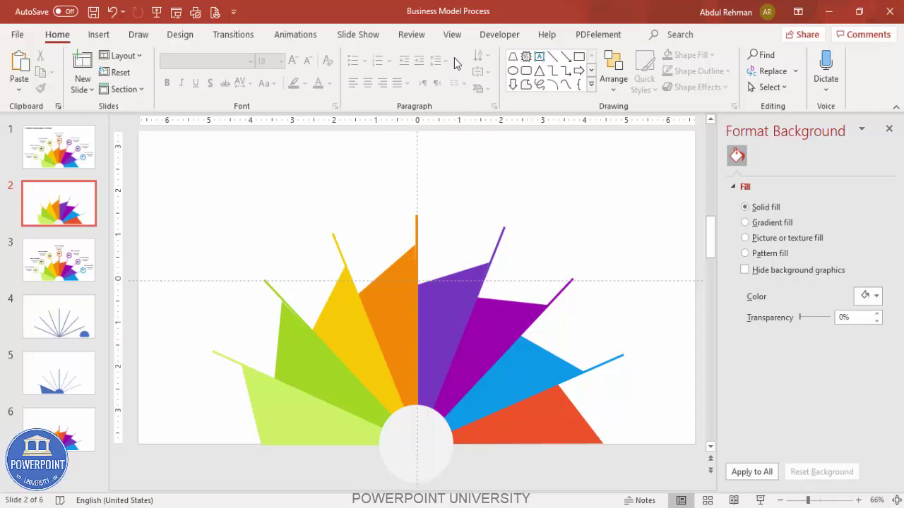
{"action": "left_click", "coordinate": [452, 34]}
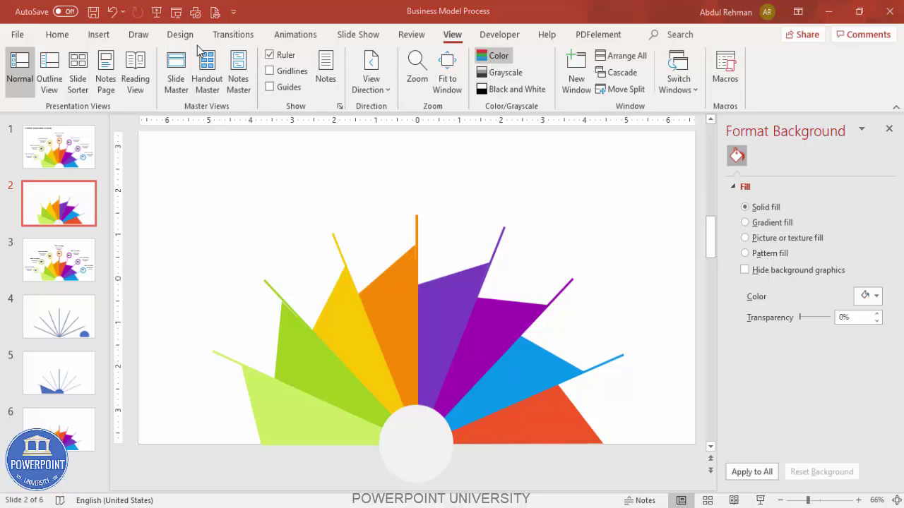
Step: Draw a circle at the end of the lower-left guide line
{"action": "left_click", "coordinate": [100, 36]}
{"action": "left_click", "coordinate": [211, 77]}
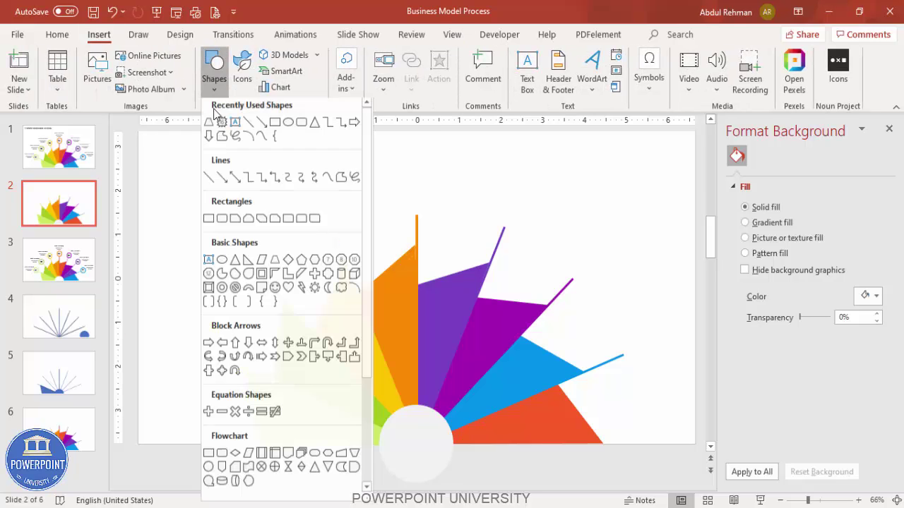
{"action": "left_click", "coordinate": [223, 263]}
{"action": "left_click_drag", "start_coordinate": [191, 327], "coordinate": [226, 366]}
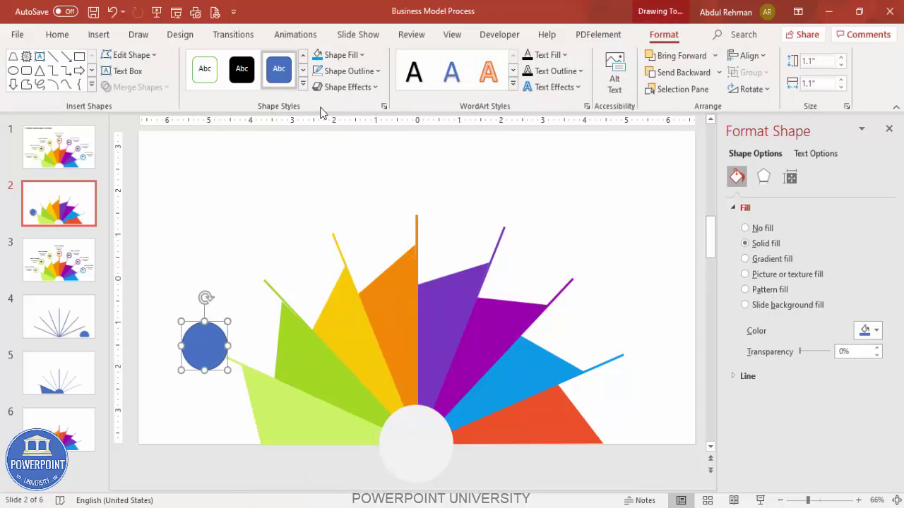
Step: Give the circle a 6 pt light-green outline sampled from the wedge and a light grey fill
{"action": "left_click", "coordinate": [362, 73]}
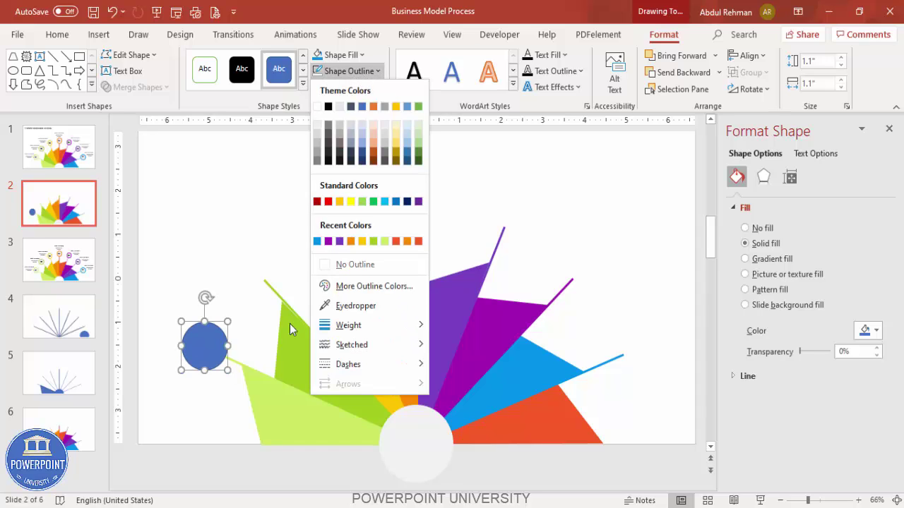
{"action": "left_click", "coordinate": [353, 306]}
{"action": "left_click", "coordinate": [305, 273]}
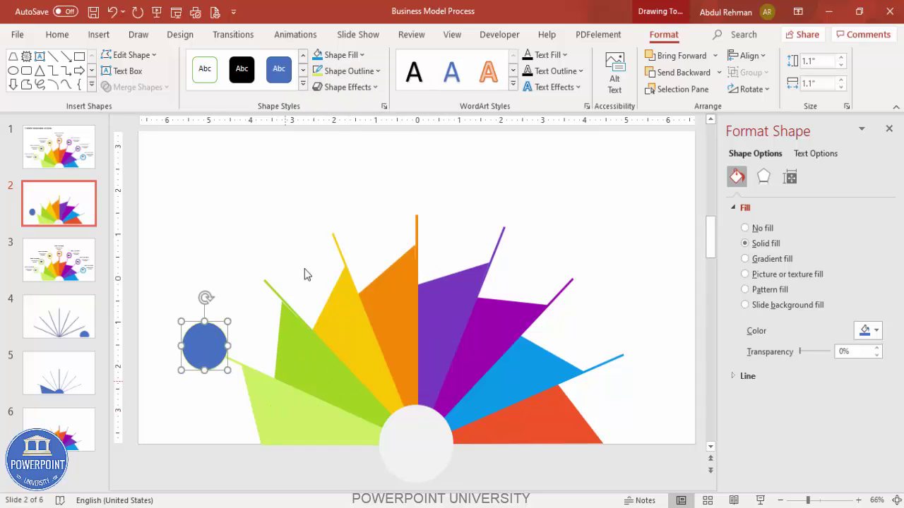
{"action": "left_click", "coordinate": [353, 70]}
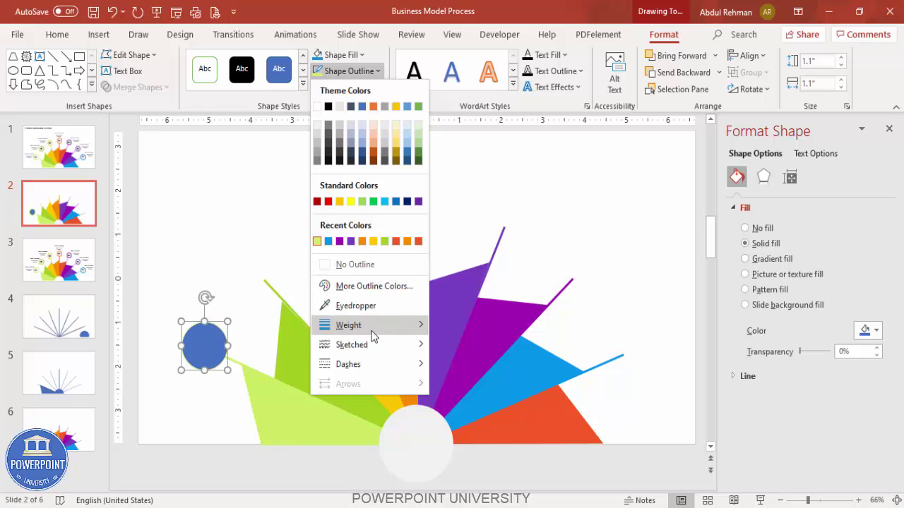
{"action": "mouse_move", "coordinate": [378, 325]}
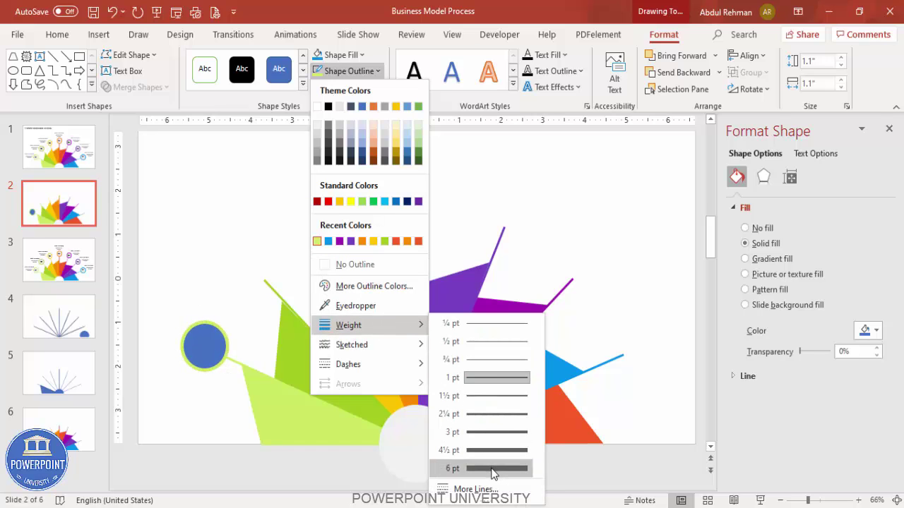
{"action": "left_click", "coordinate": [493, 468]}
{"action": "left_click", "coordinate": [339, 55]}
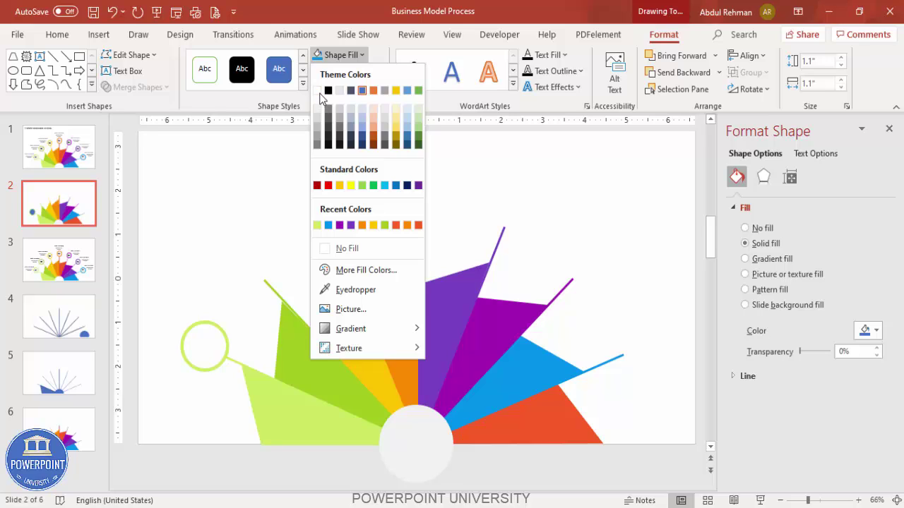
{"action": "left_click", "coordinate": [319, 107]}
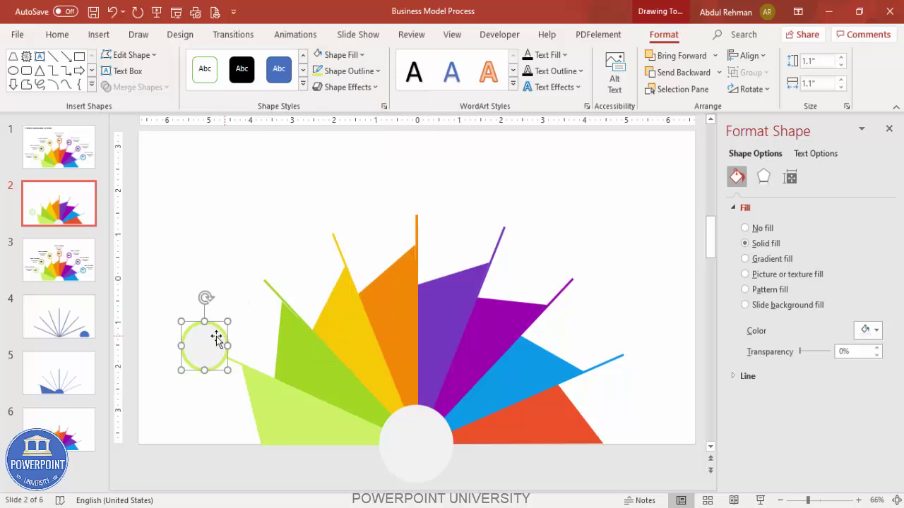
Step: Fit the outlined grey circle onto a line end and duplicate copies onto the next three guide-line ends
{"action": "left_click_drag", "start_coordinate": [208, 339], "coordinate": [427, 189]}
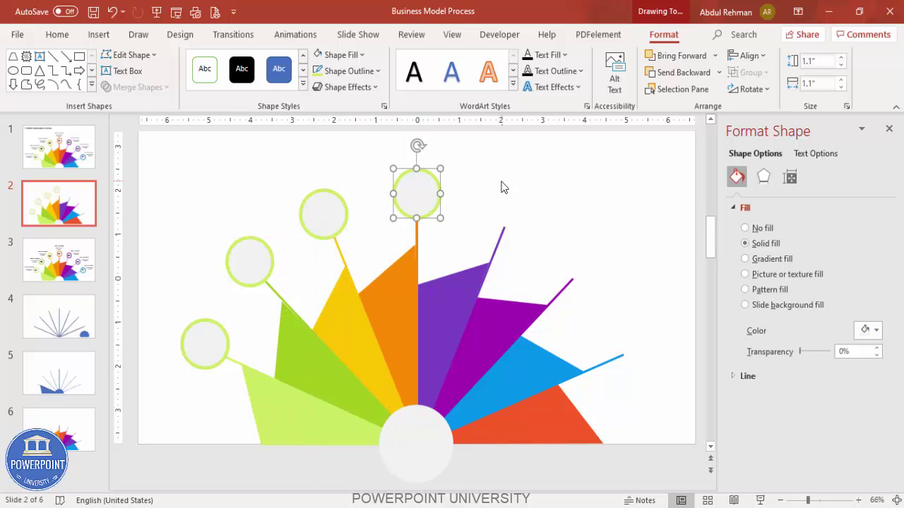
{"action": "key", "text": "ctrl+d"}
{"action": "left_click_drag", "start_coordinate": [528, 171], "coordinate": [527, 202]}
{"action": "key", "text": "ctrl+d"}
{"action": "left_click_drag", "start_coordinate": [609, 218], "coordinate": [589, 259]}
{"action": "key", "text": "ctrl+d"}
{"action": "left_click_drag", "start_coordinate": [655, 314], "coordinate": [630, 348]}
Step: Eyedrop the green and yellow wedge colours onto the second and third circles' outlines
{"action": "left_click", "coordinate": [251, 261]}
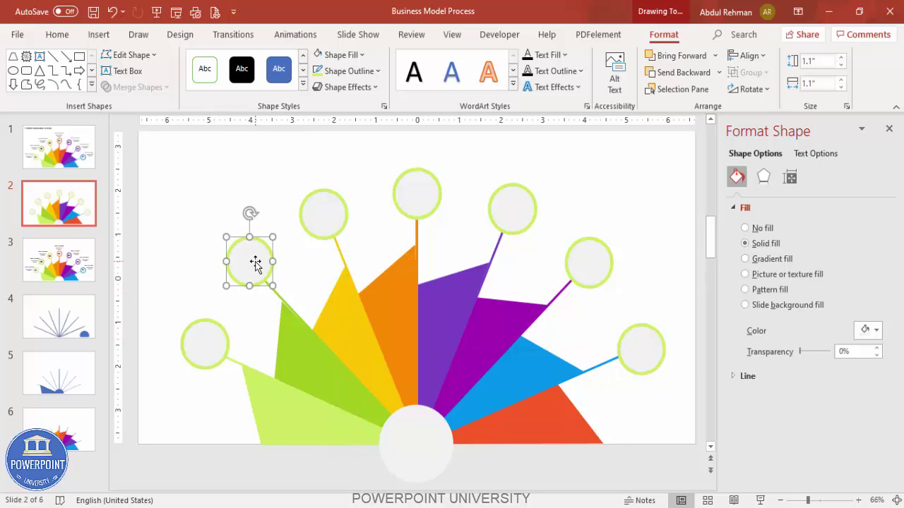
{"action": "left_click", "coordinate": [346, 71]}
{"action": "left_click", "coordinate": [353, 305]}
{"action": "left_click", "coordinate": [329, 237]}
{"action": "left_click", "coordinate": [338, 194]}
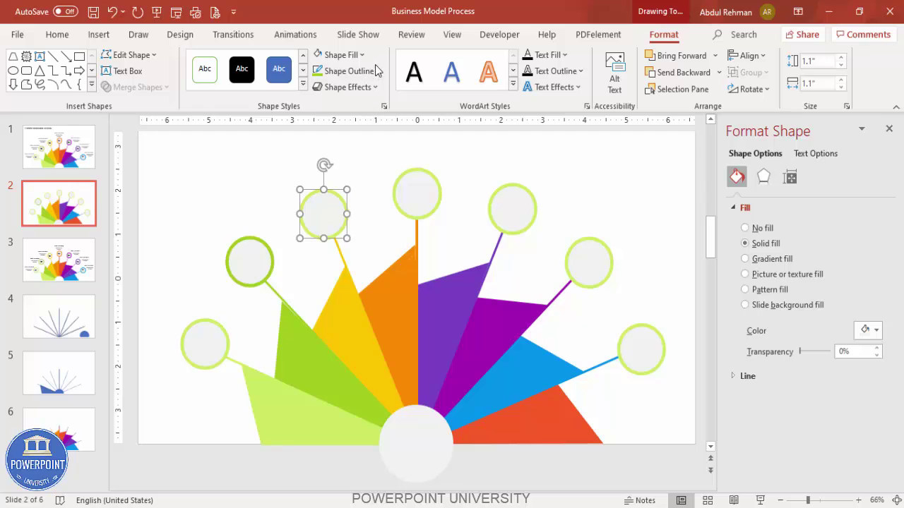
{"action": "left_click", "coordinate": [347, 71]}
{"action": "left_click", "coordinate": [360, 305]}
{"action": "left_click", "coordinate": [370, 301]}
Step: Give the top circle an outline matching the orange wedge, then deselect it
{"action": "left_click", "coordinate": [408, 185]}
{"action": "left_click", "coordinate": [347, 71]}
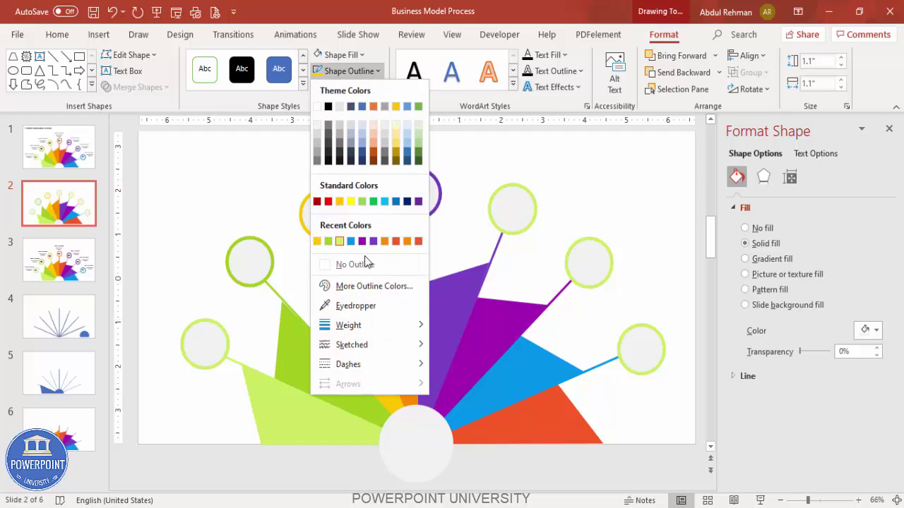
{"action": "left_click", "coordinate": [357, 305]}
{"action": "left_click", "coordinate": [400, 295]}
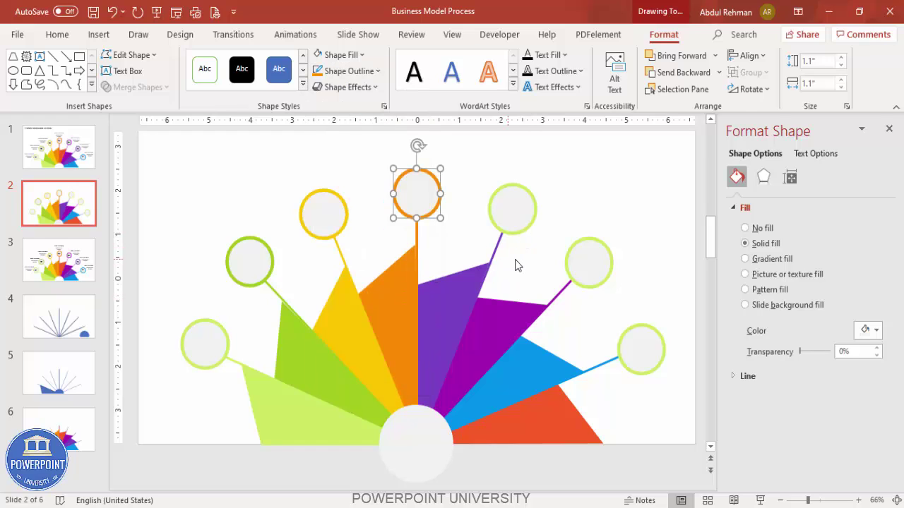
{"action": "left_click", "coordinate": [521, 266]}
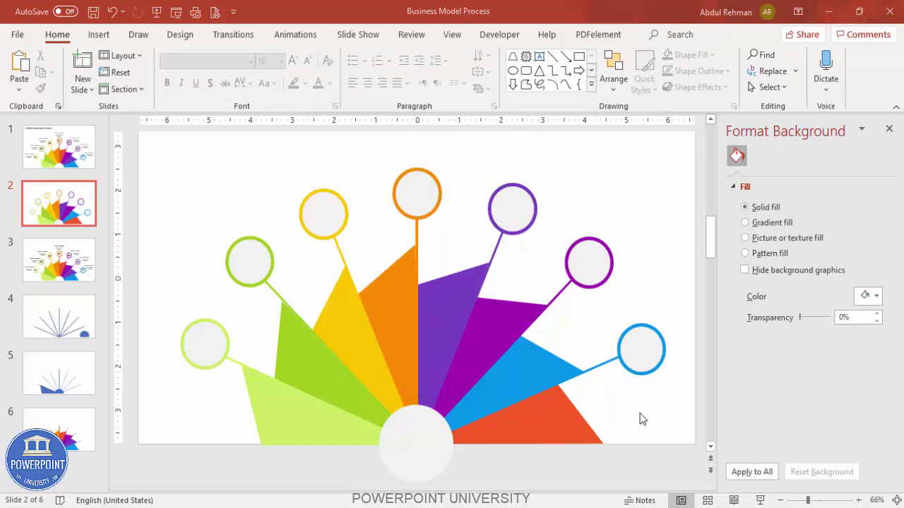
Step: Add a centred text box reading 01 on the first circle
{"action": "left_click", "coordinate": [98, 34]}
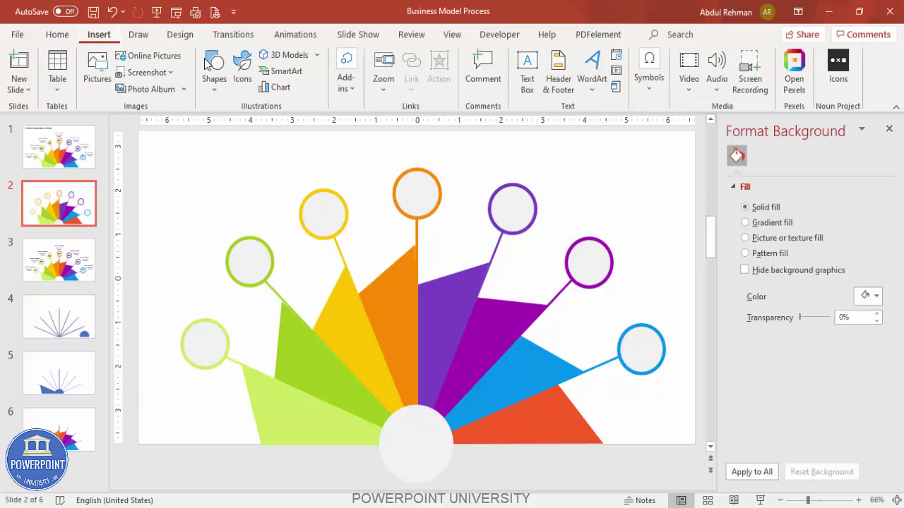
{"action": "left_click", "coordinate": [526, 67]}
{"action": "left_click_drag", "start_coordinate": [224, 353], "coordinate": [229, 353]}
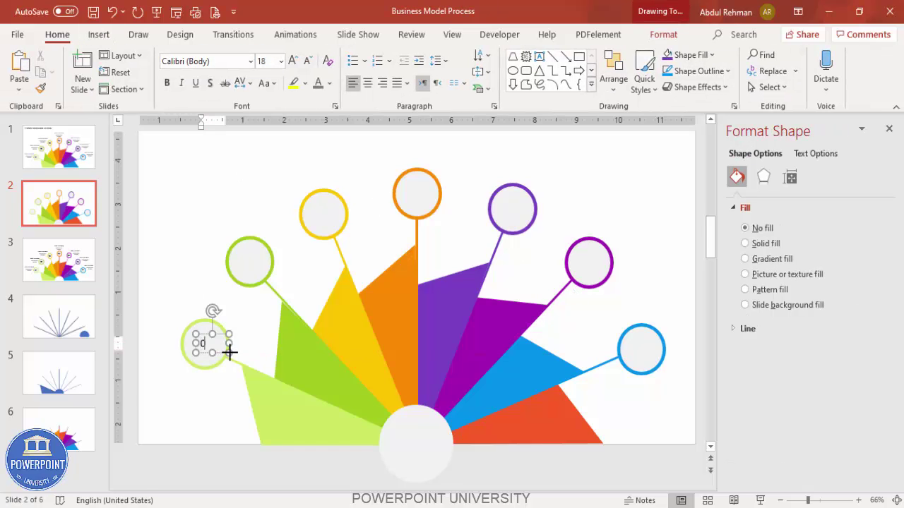
{"action": "left_click", "coordinate": [221, 337]}
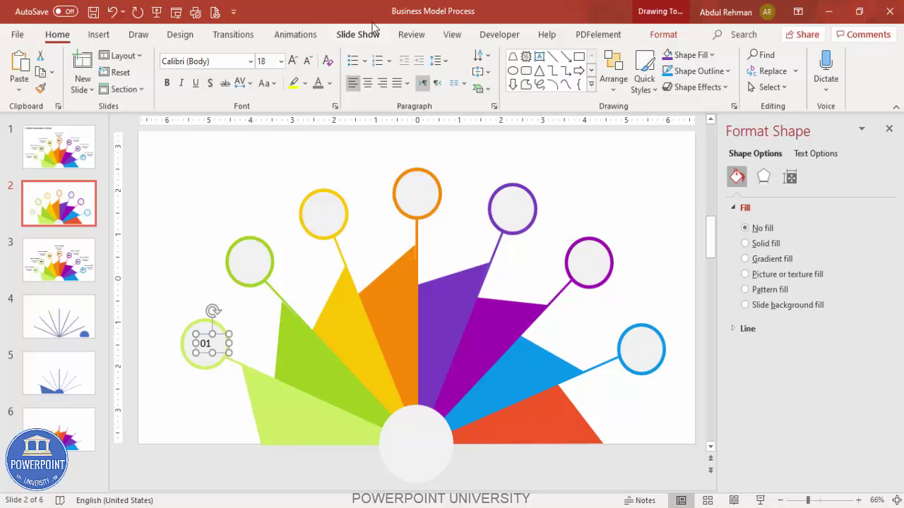
{"action": "left_click", "coordinate": [367, 82]}
Step: Format the 01 label as bold 24 pt Century Gothic and nudge it into the circle
{"action": "left_click", "coordinate": [228, 61]}
{"action": "type", "text": "Century Gothic"}
{"action": "key", "text": "Return"}
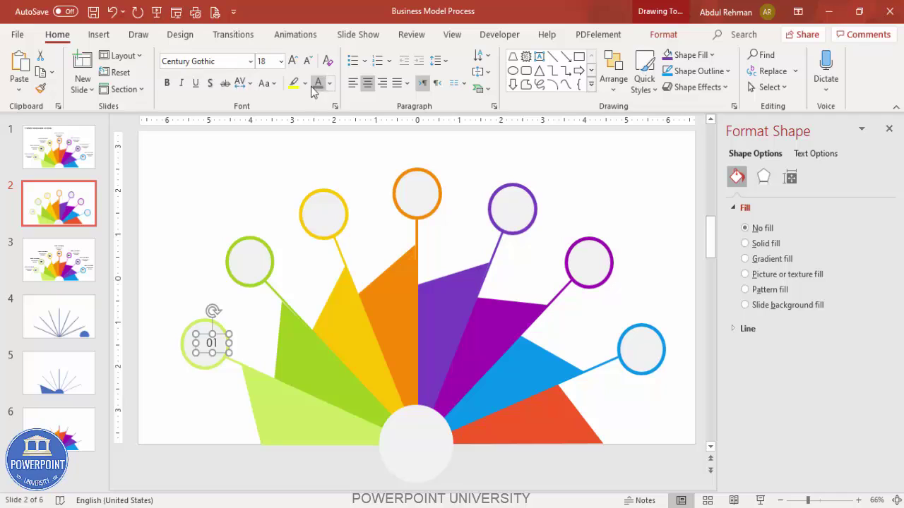
{"action": "left_click", "coordinate": [167, 84]}
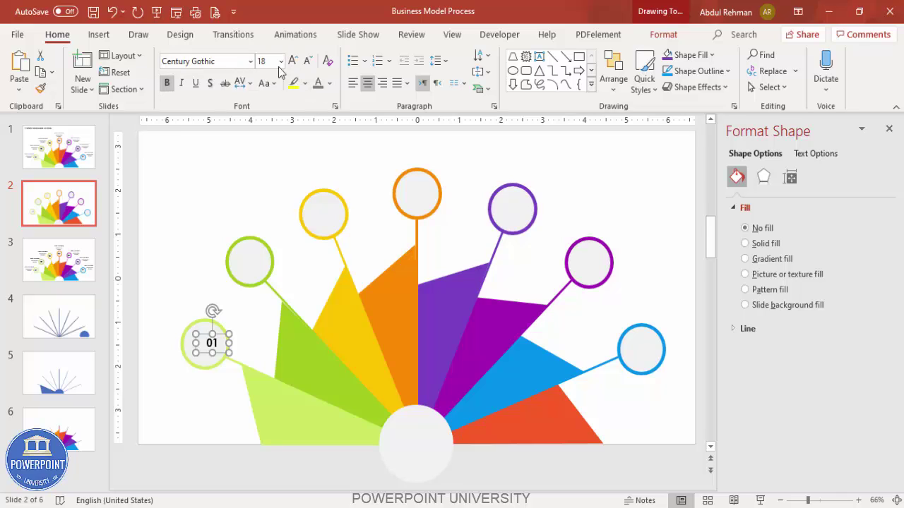
{"action": "left_click", "coordinate": [292, 61]}
{"action": "left_click", "coordinate": [293, 61]}
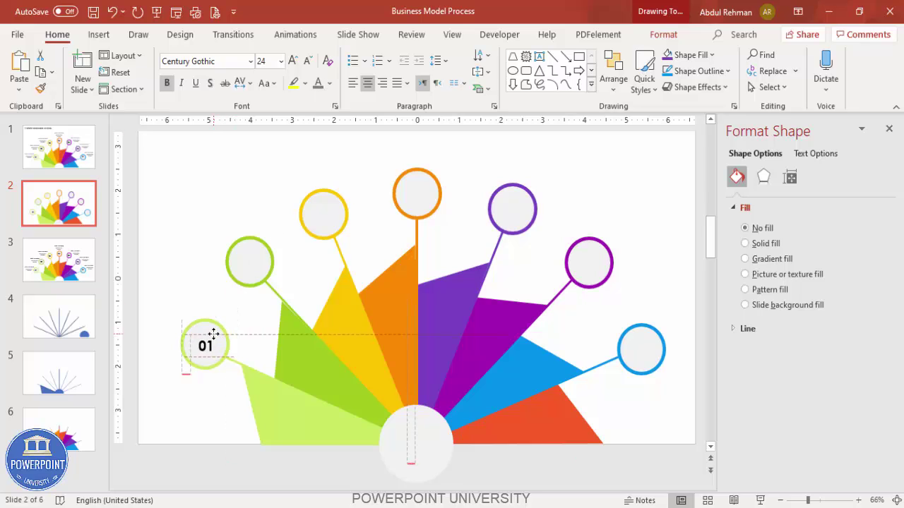
{"action": "key", "text": "Down"}
Step: Copy the number label into the next circle
{"action": "left_click_drag", "start_coordinate": [225, 346], "coordinate": [521, 193]}
{"action": "left_click", "coordinate": [572, 214]}
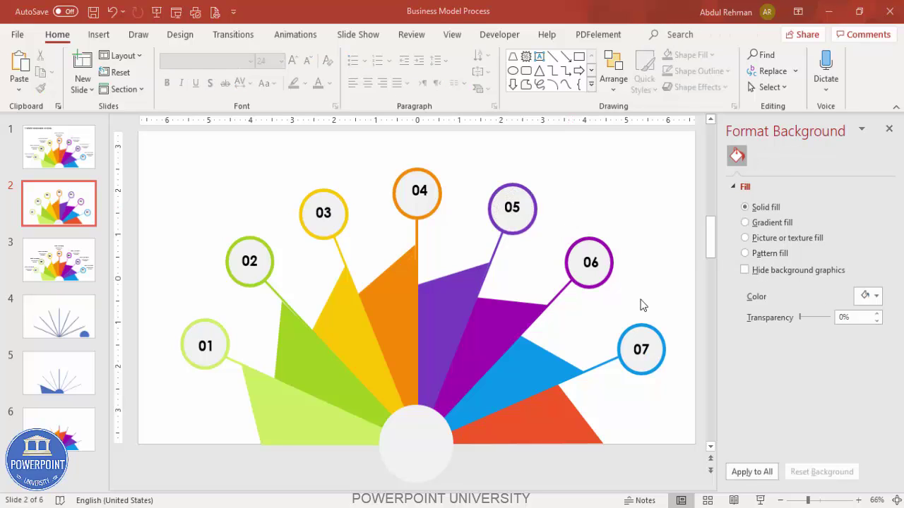
{"action": "left_click", "coordinate": [96, 36]}
Step: Add a grey 'TITLE HERE' text box above circle 01
{"action": "left_click", "coordinate": [526, 71]}
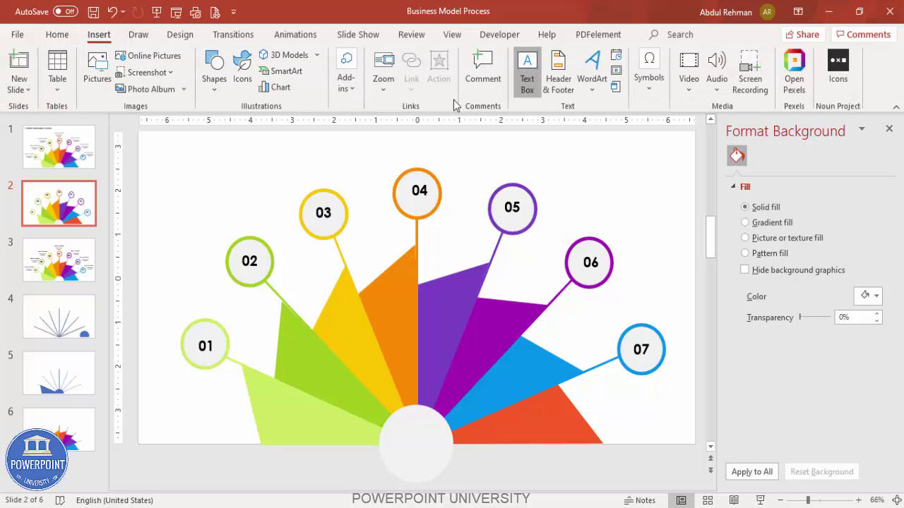
{"action": "left_click_drag", "start_coordinate": [156, 287], "coordinate": [215, 304]}
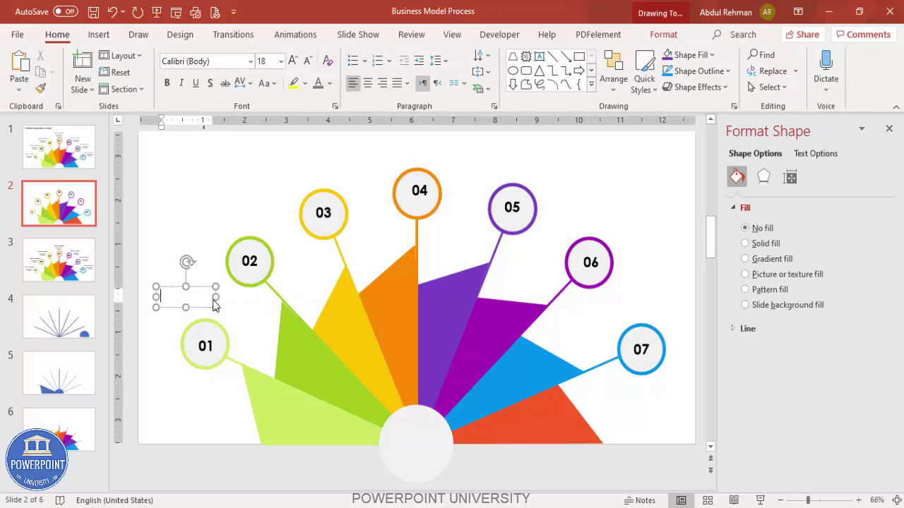
{"action": "type", "text": "TiTLE HERE"}
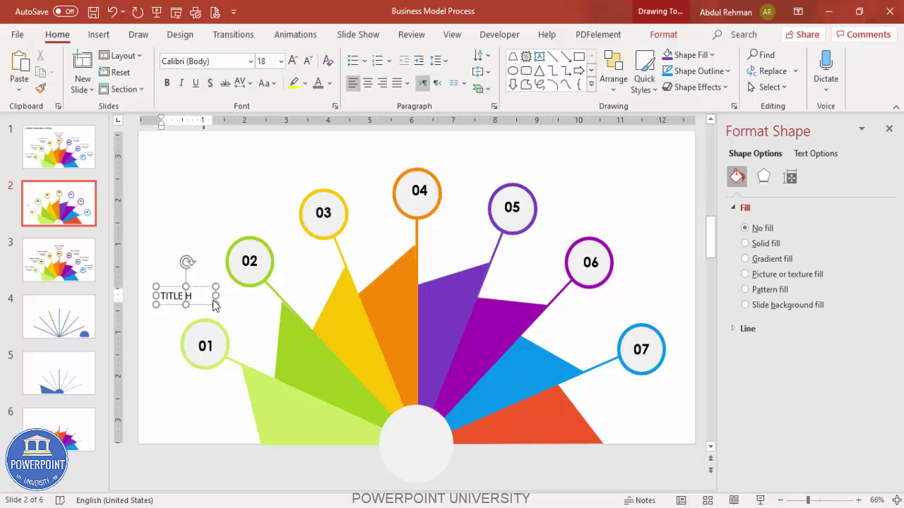
{"action": "left_click", "coordinate": [193, 288]}
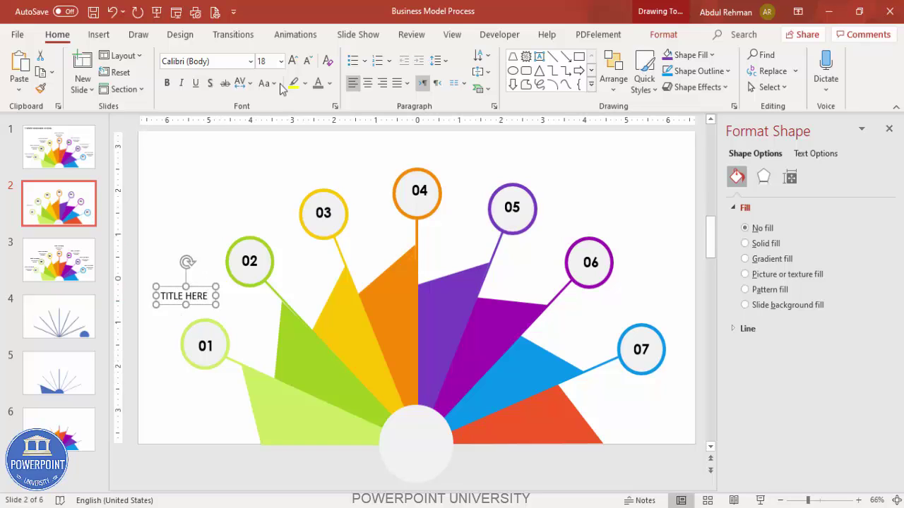
{"action": "left_click", "coordinate": [329, 84]}
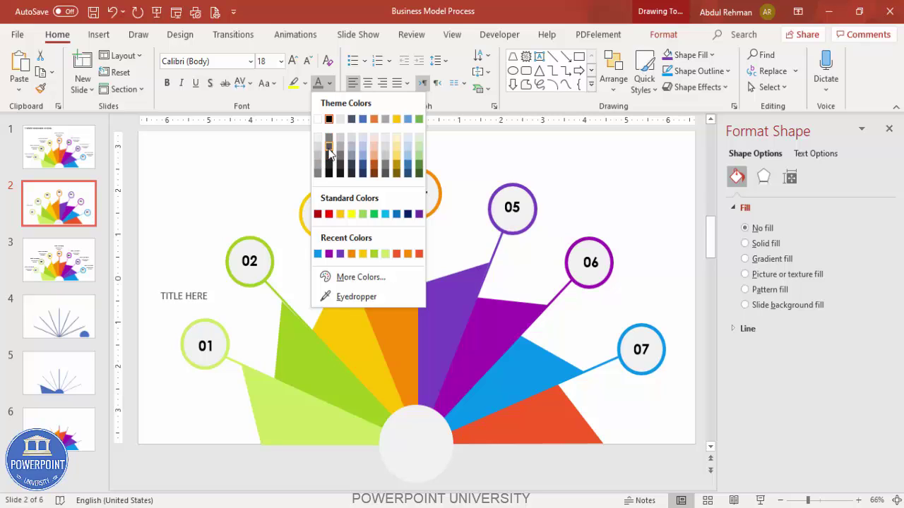
{"action": "left_click", "coordinate": [329, 147]}
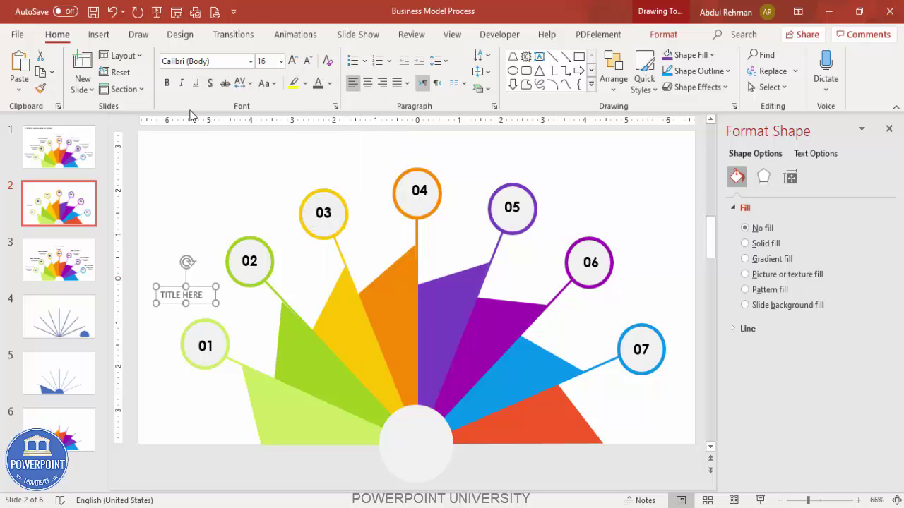
Step: Add a text box reading 'Add detail text here' above circle 03
{"action": "left_click", "coordinate": [98, 35]}
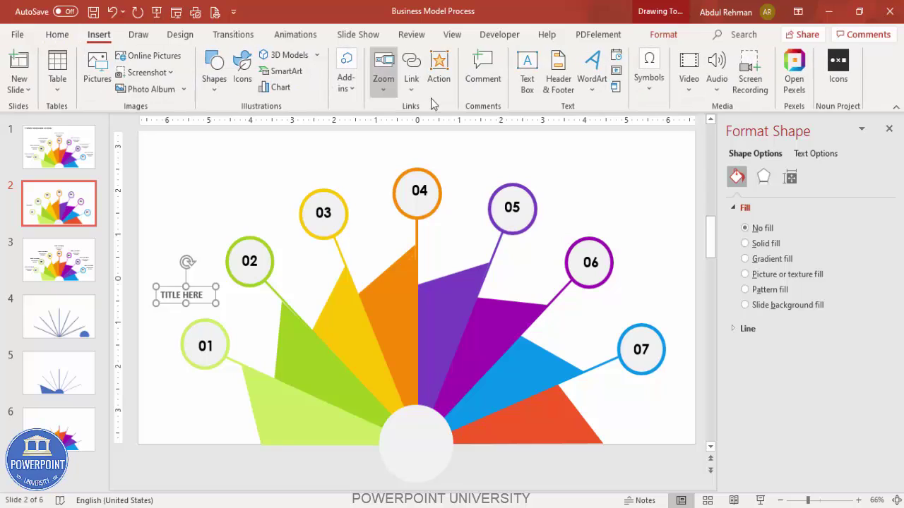
{"action": "left_click", "coordinate": [528, 67]}
{"action": "left_click_drag", "start_coordinate": [203, 178], "coordinate": [294, 202]}
{"action": "type", "text": "Add detail text here"}
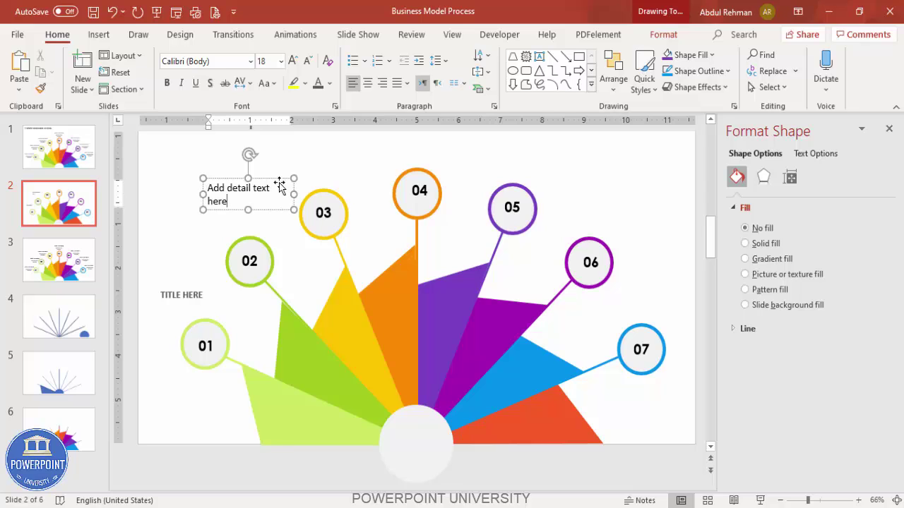
Step: Make the detail text 11 pt, grey and centred, narrowing its box so it wraps
{"action": "left_click", "coordinate": [280, 185]}
{"action": "left_click", "coordinate": [308, 61]}
{"action": "left_click", "coordinate": [308, 61]}
{"action": "left_click", "coordinate": [308, 60]}
{"action": "left_click", "coordinate": [308, 60]}
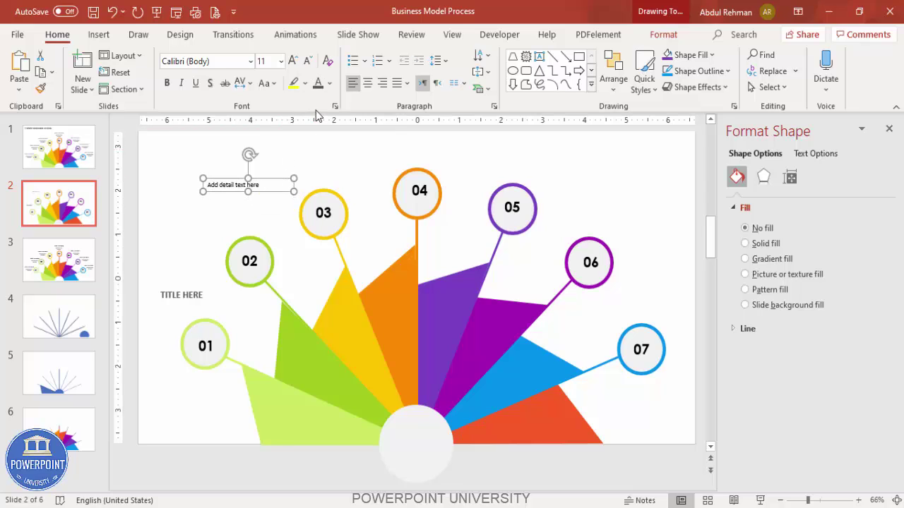
{"action": "left_click", "coordinate": [329, 86]}
{"action": "left_click", "coordinate": [322, 183]}
{"action": "left_click", "coordinate": [367, 84]}
{"action": "left_click_drag", "start_coordinate": [292, 191], "coordinate": [364, 166]}
Step: Copy the title and detail labels together above circle 04
{"action": "left_click", "coordinate": [198, 294], "text": "shift"}
{"action": "key", "text": "ctrl+z"}
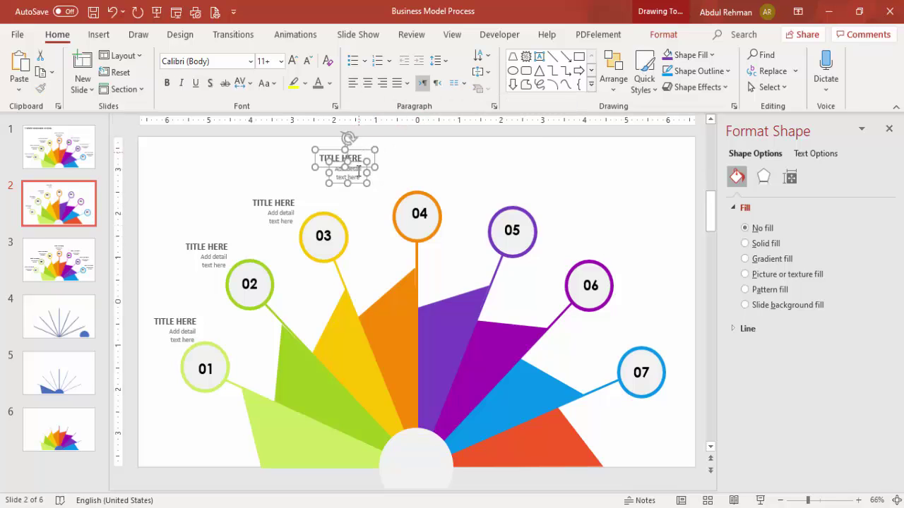
{"action": "left_click_drag", "start_coordinate": [361, 154], "coordinate": [541, 179]}
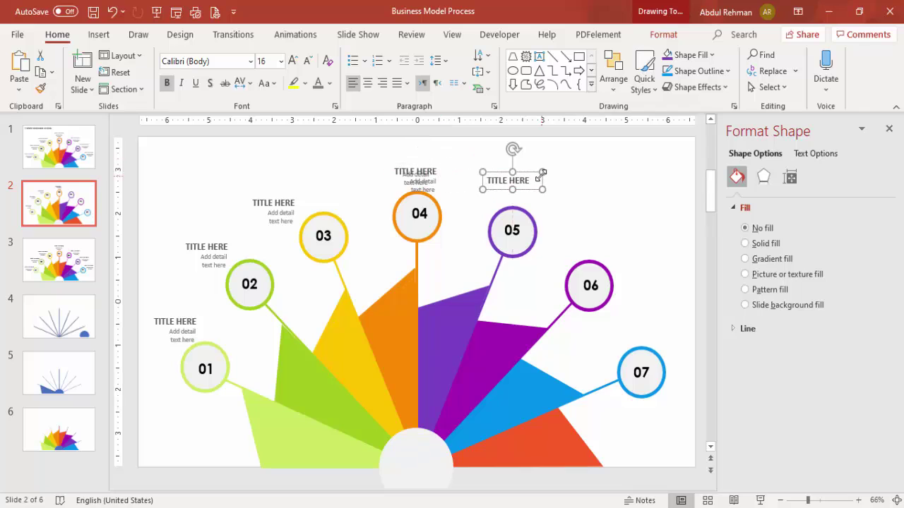
{"action": "key", "text": "ctrl+z"}
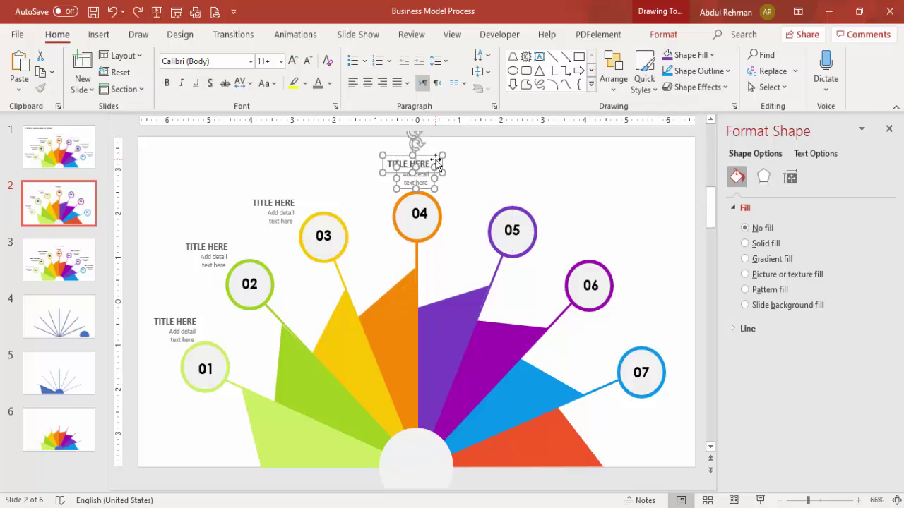